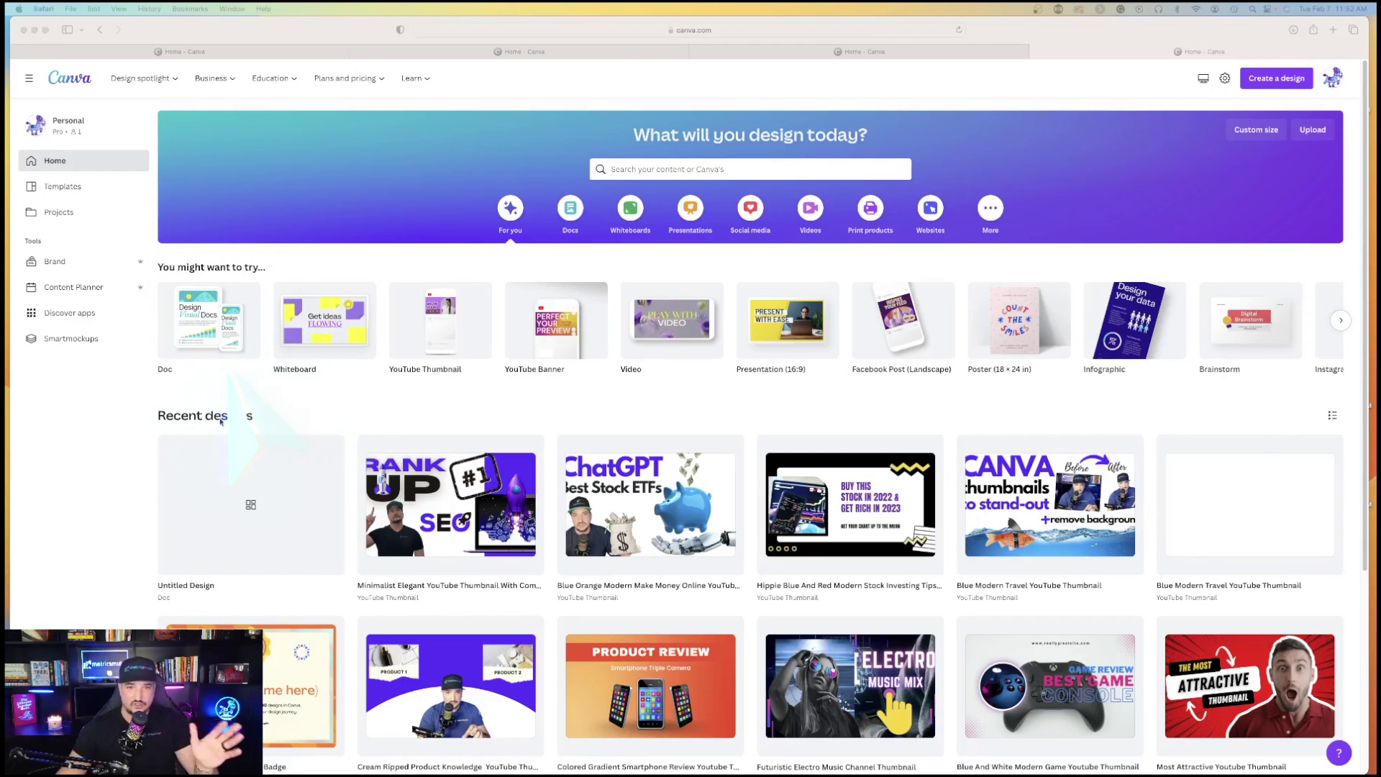
# - Create a blank Doc, open the Text to Image app beside it and browse its image styles
pyautogui.click(215, 344)
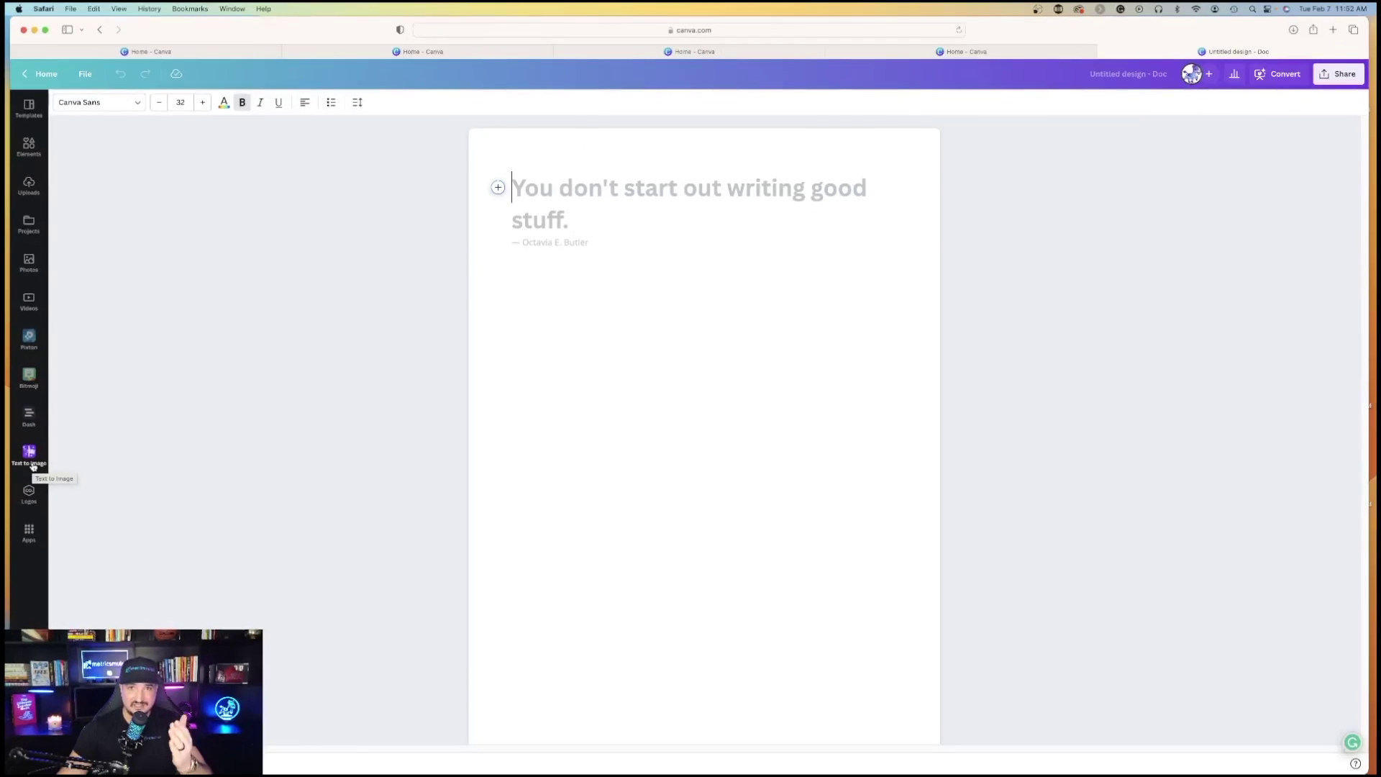
pyautogui.click(29, 452)
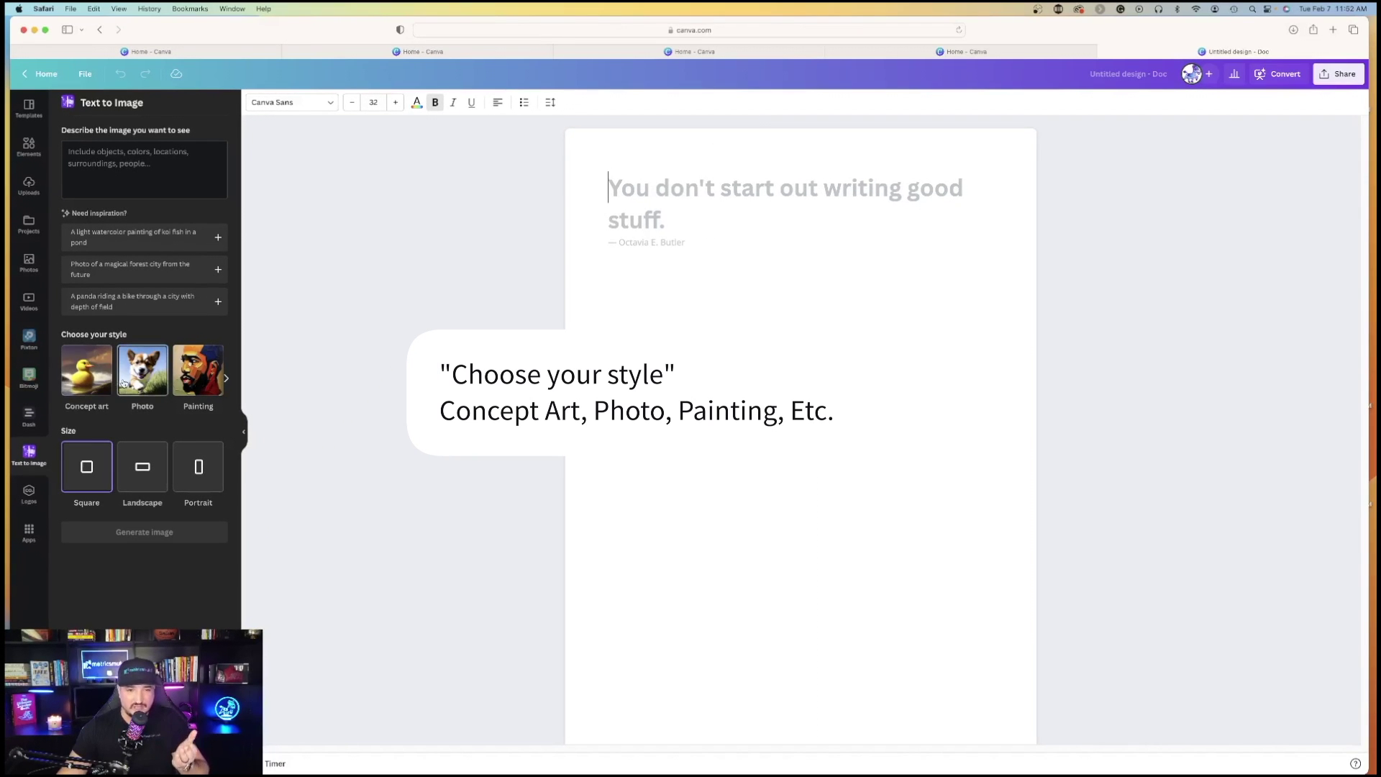
pyautogui.click(225, 378)
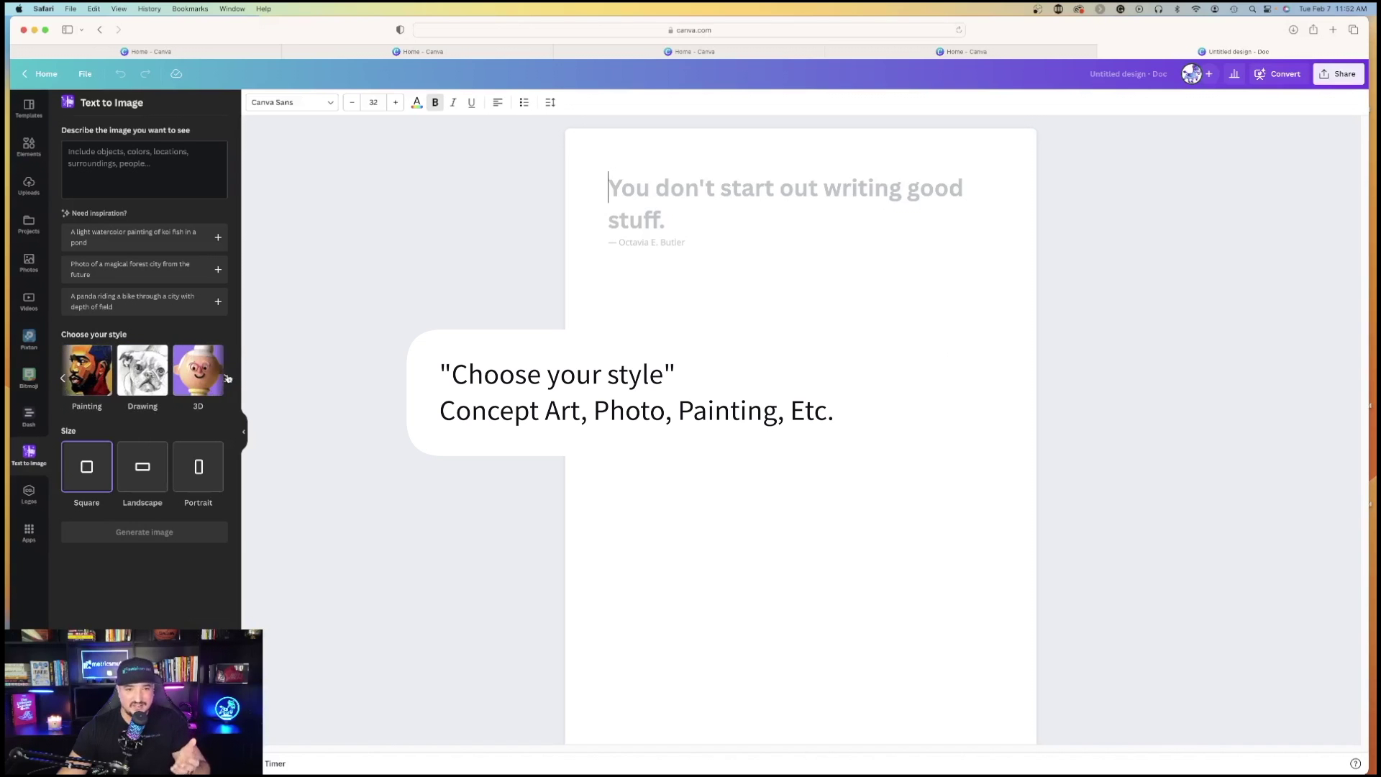
pyautogui.click(62, 378)
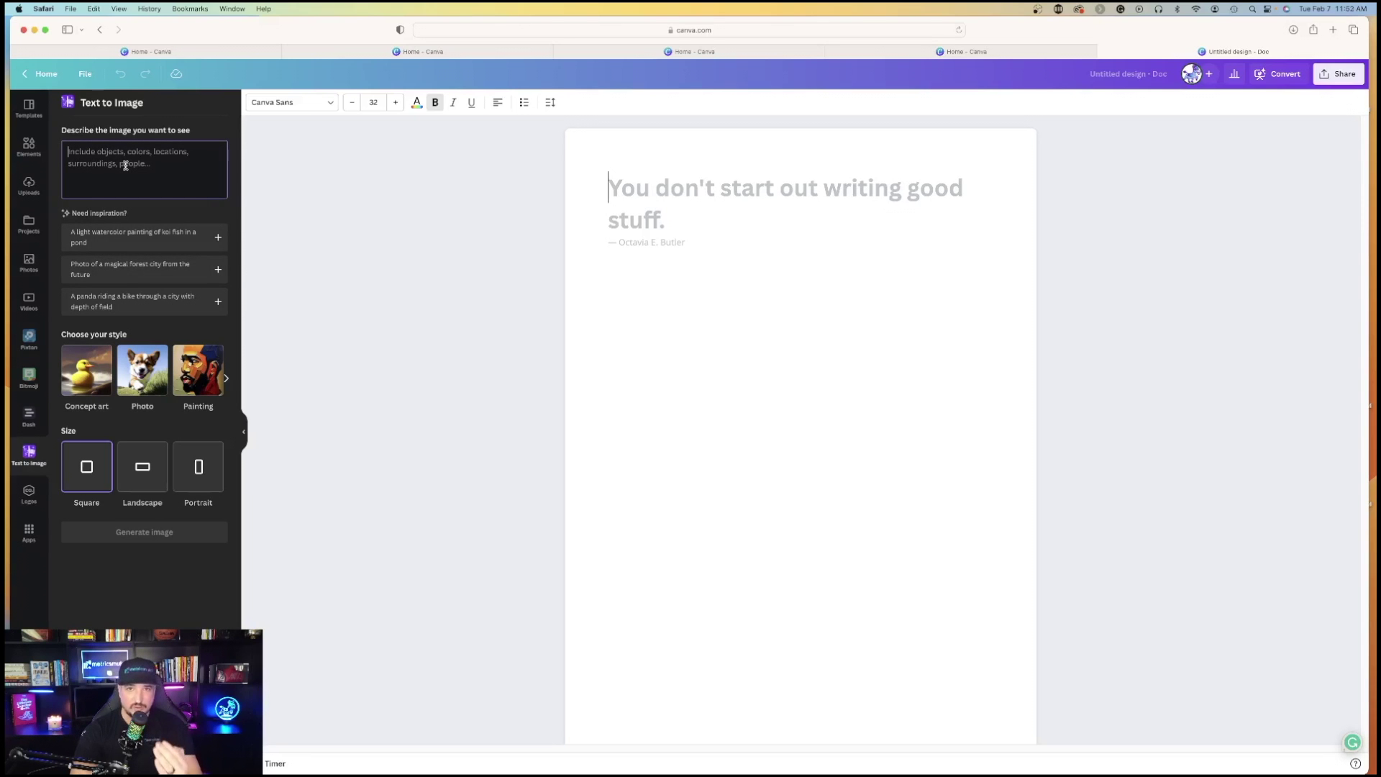
# - Generate images of a musician eating pizza and insert the first two results into the Doc
pyautogui.write('Bob Marley eating pizza')
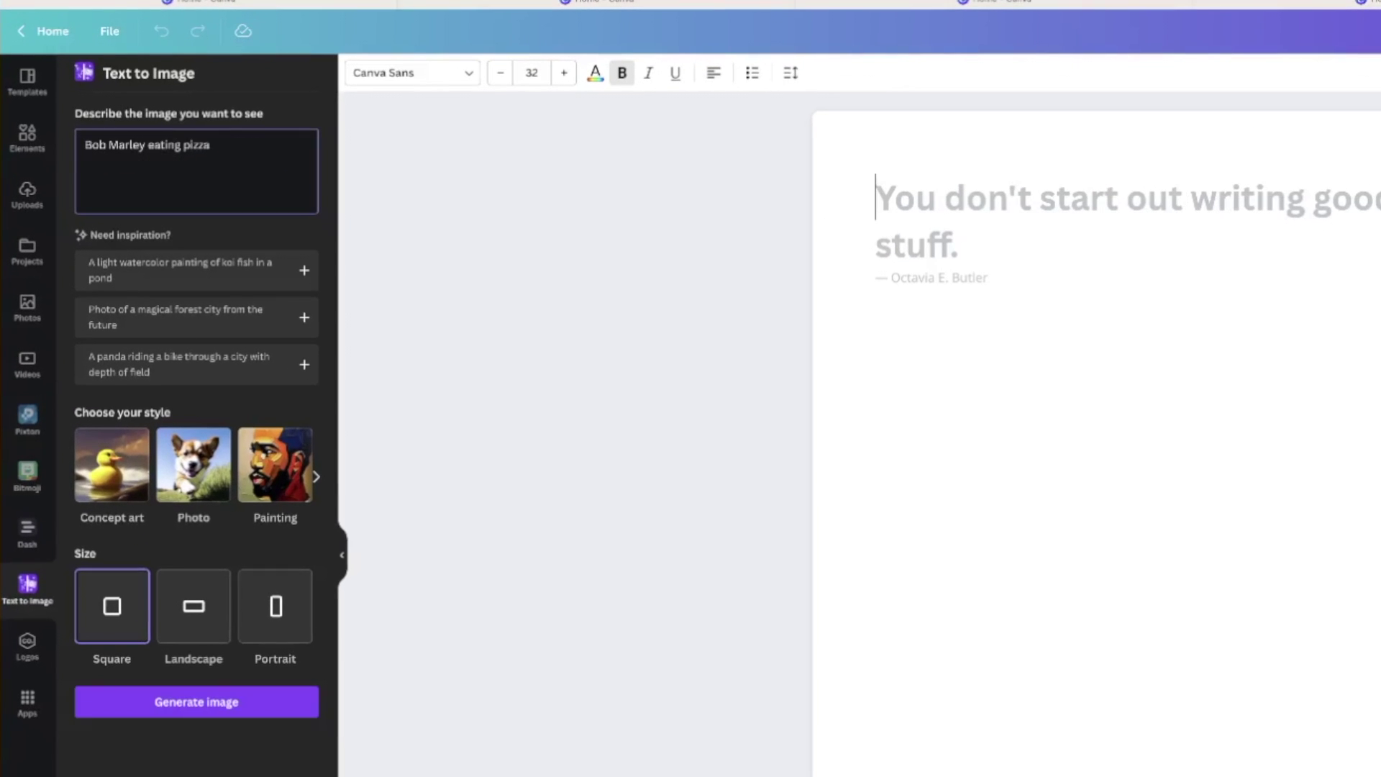
pyautogui.press('Return')
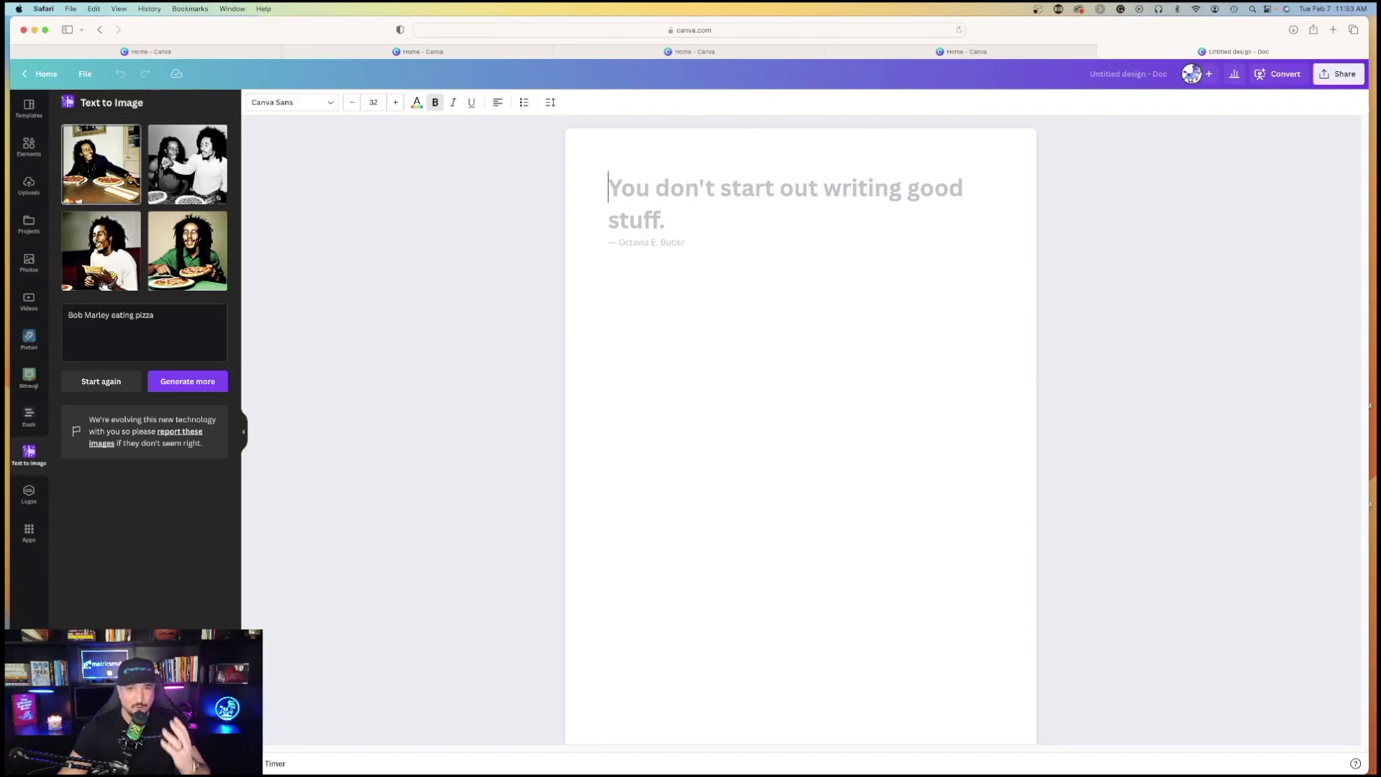
pyautogui.click(98, 166)
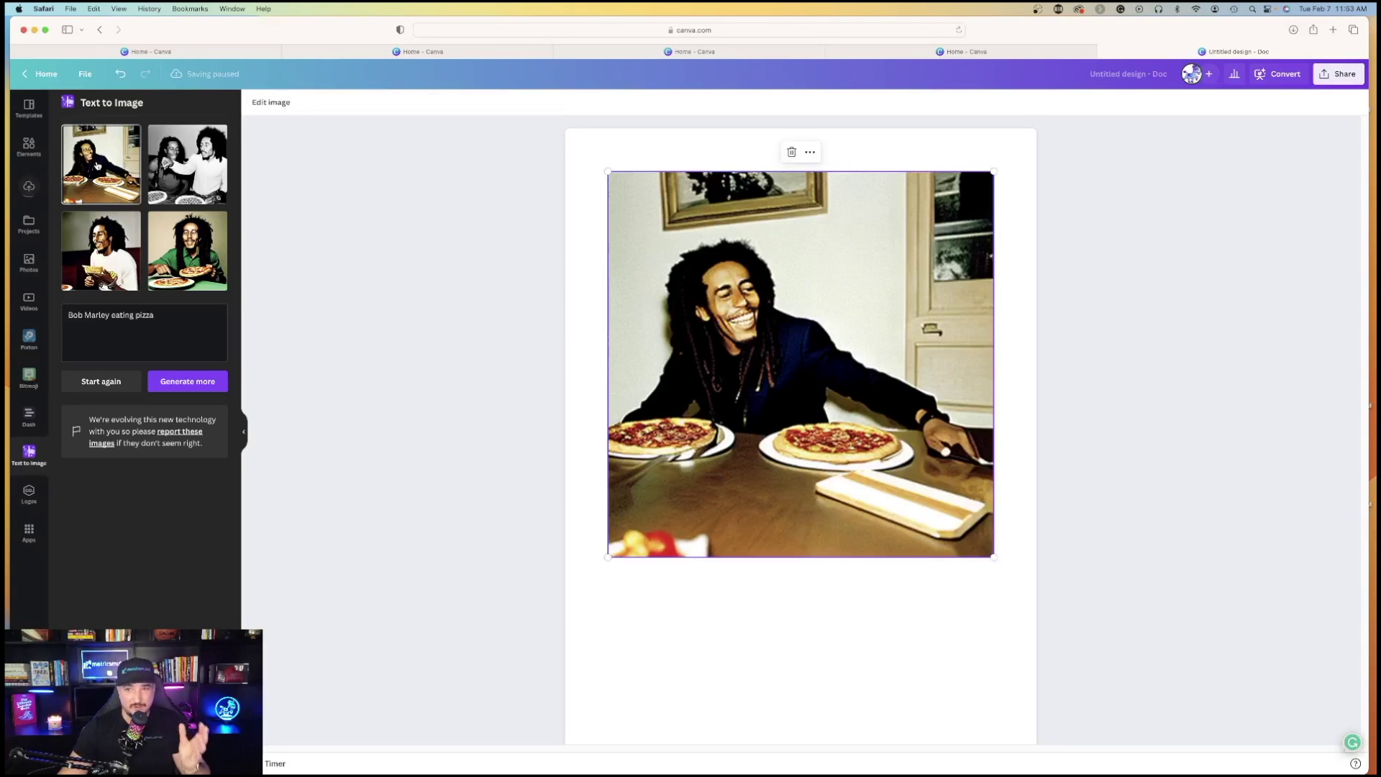
pyautogui.click(172, 169)
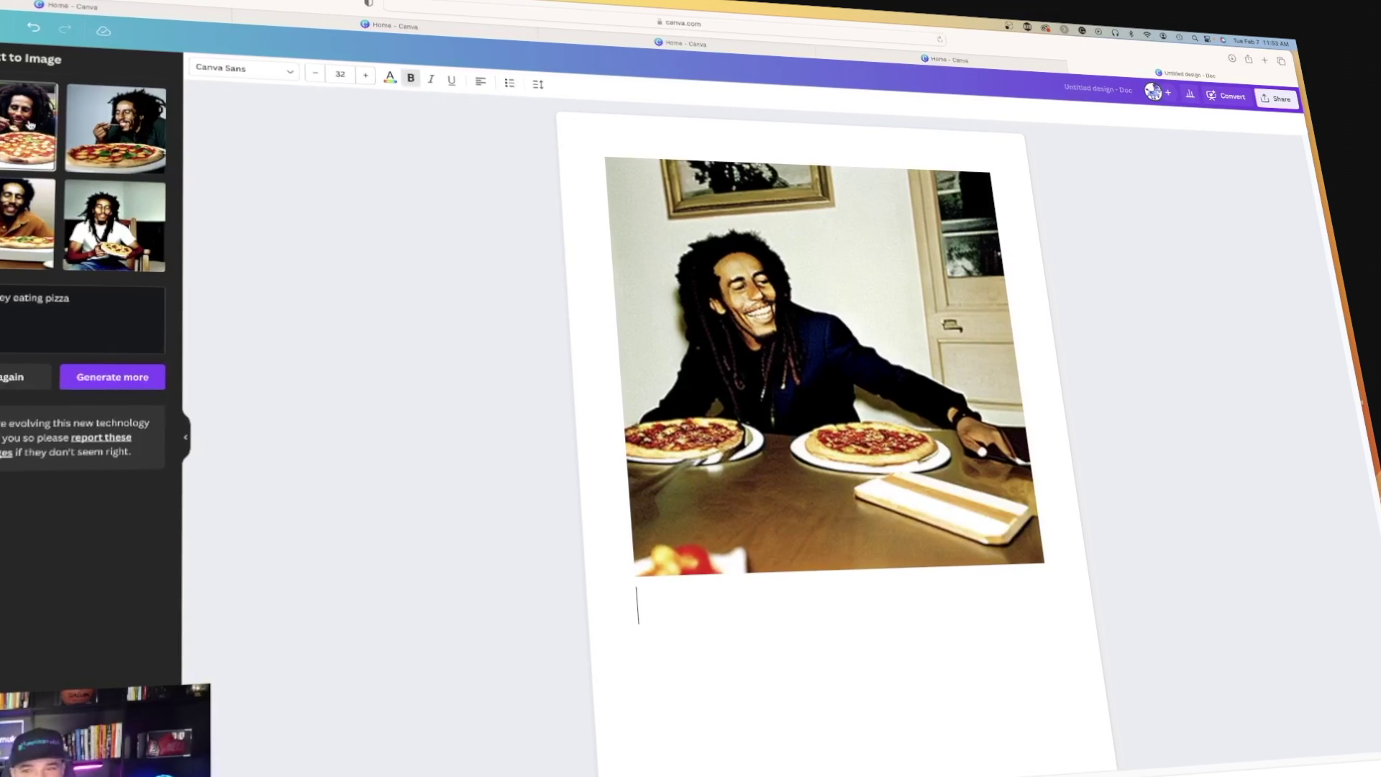
# - Add three more generated pizza images to the Doc, then select the prompt for editing
pyautogui.click(172, 167)
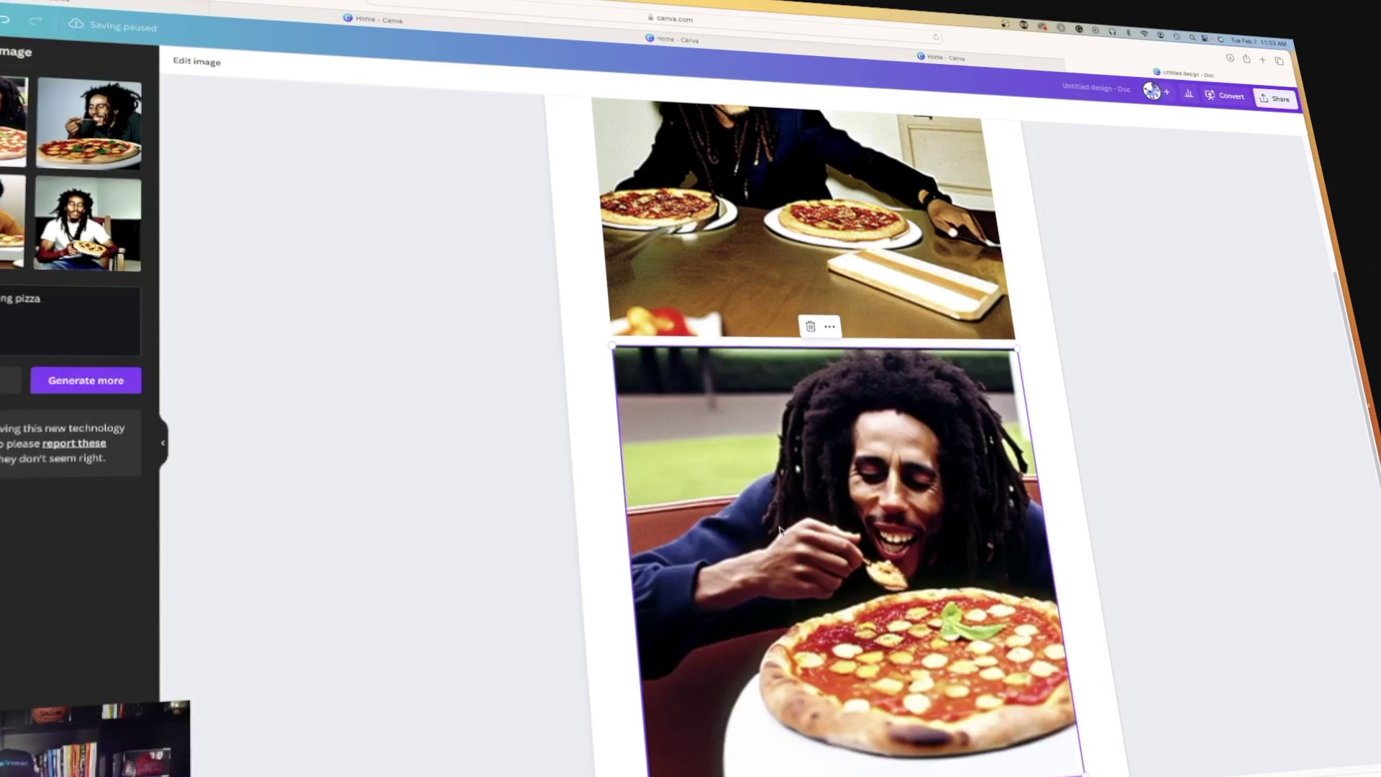
pyautogui.click(77, 122)
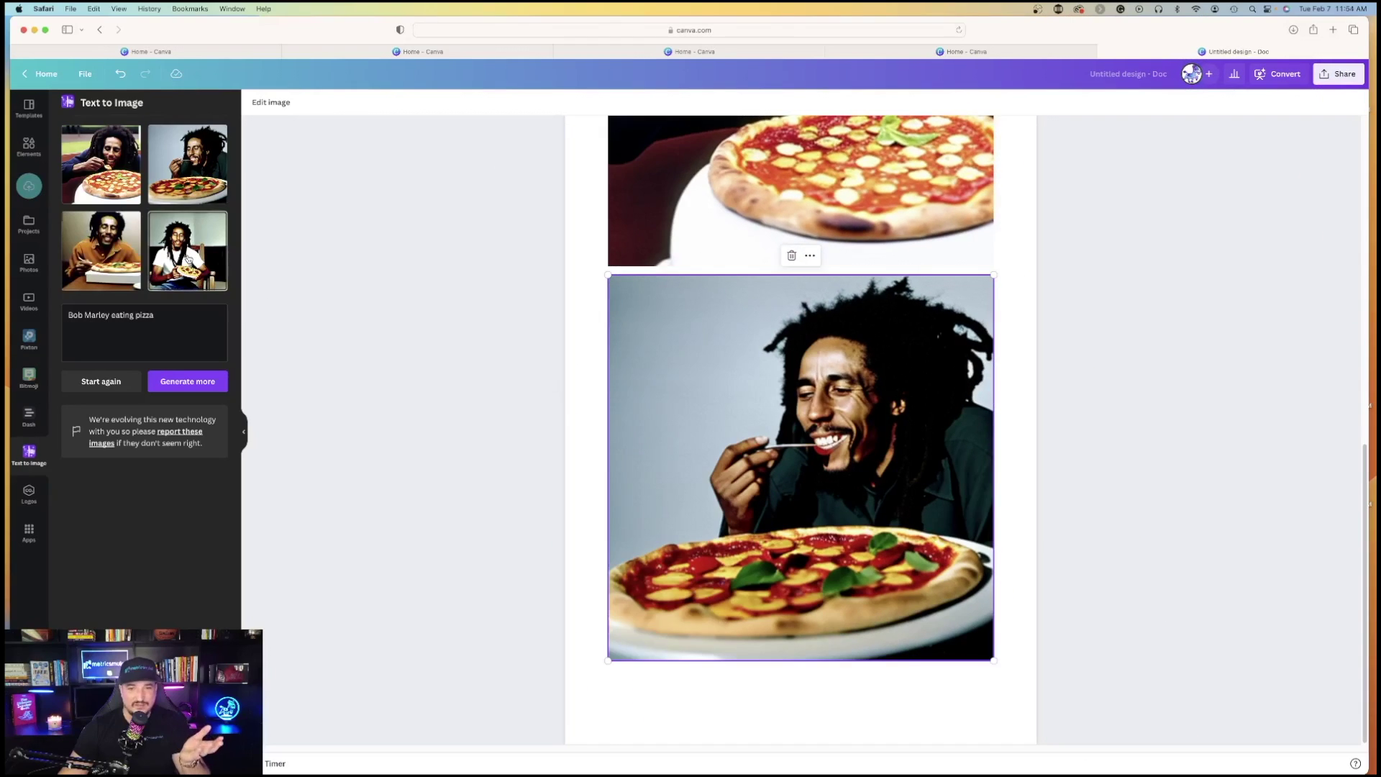
pyautogui.click(188, 245)
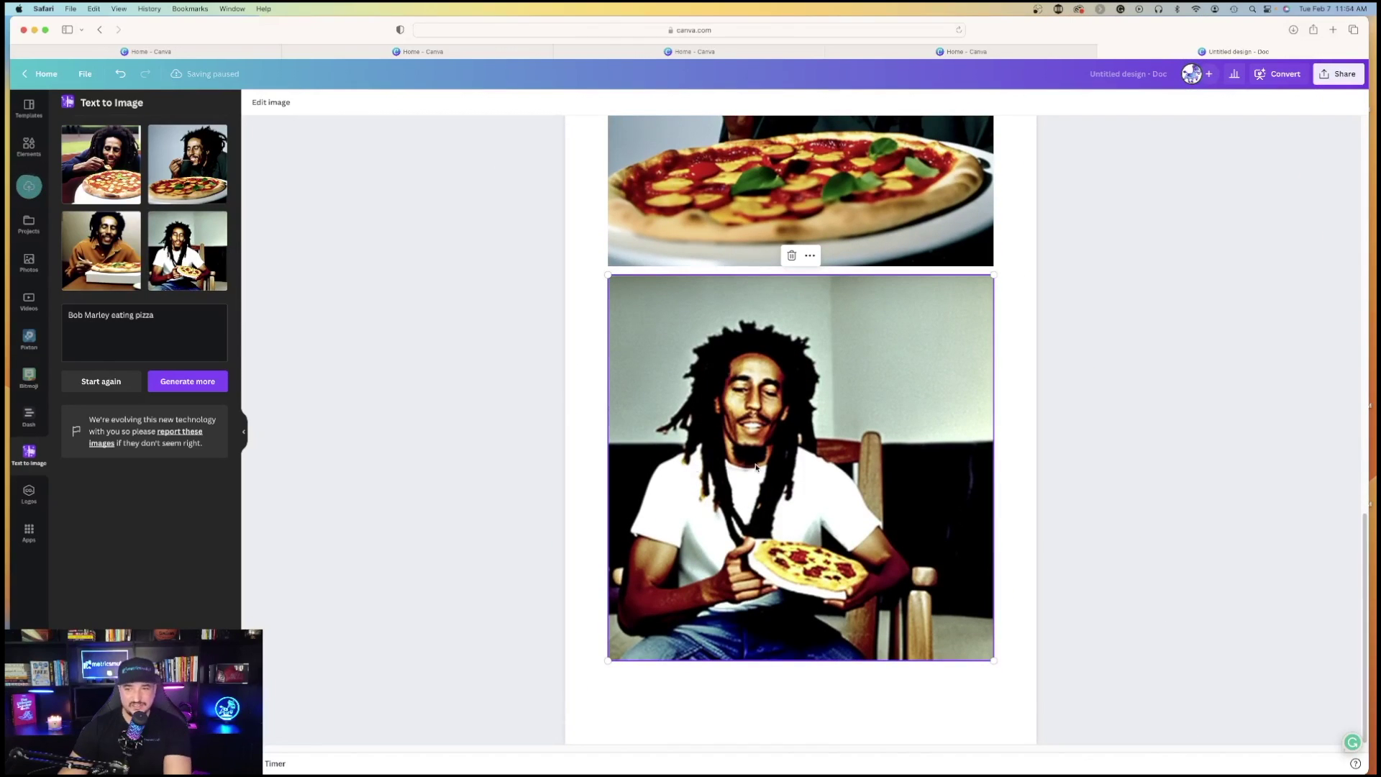
pyautogui.scroll(10, 766, 466)
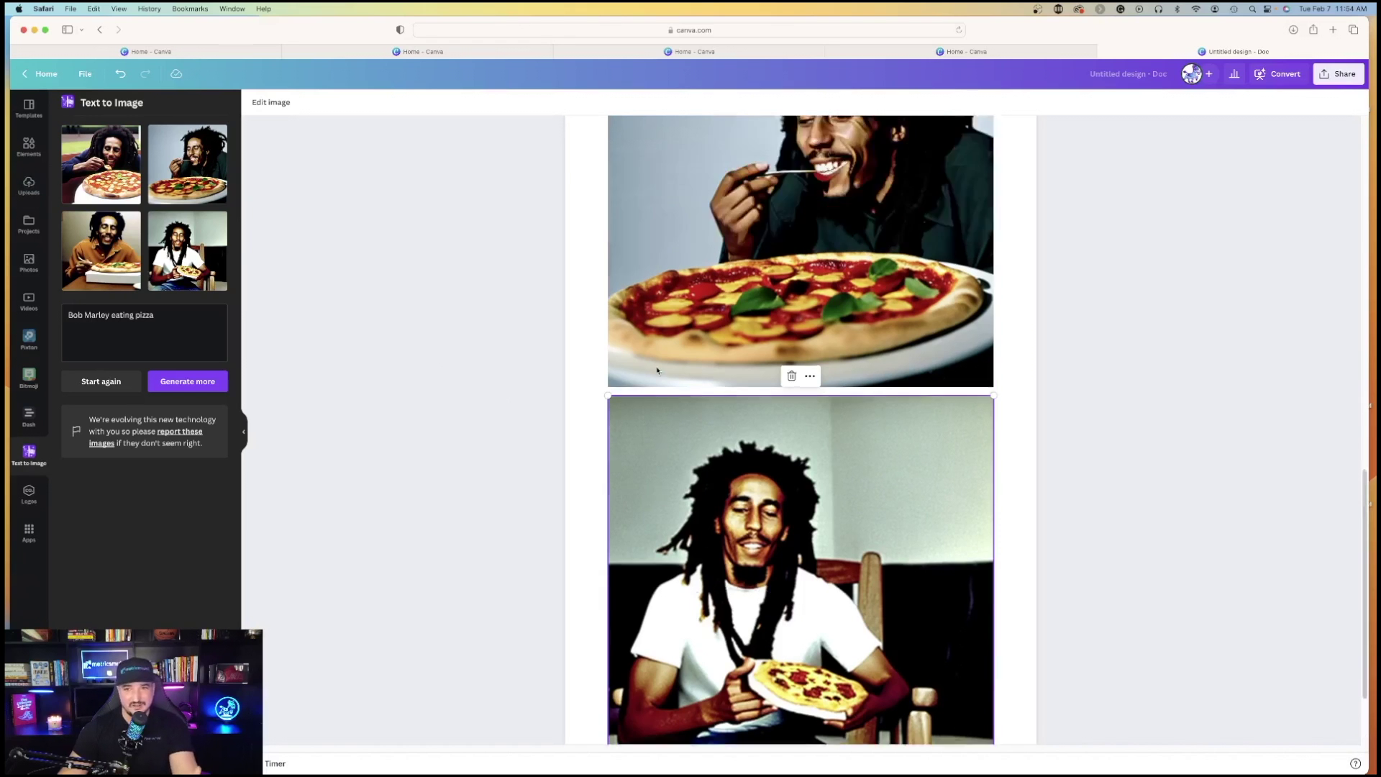
pyautogui.scroll(-10, 731, 351)
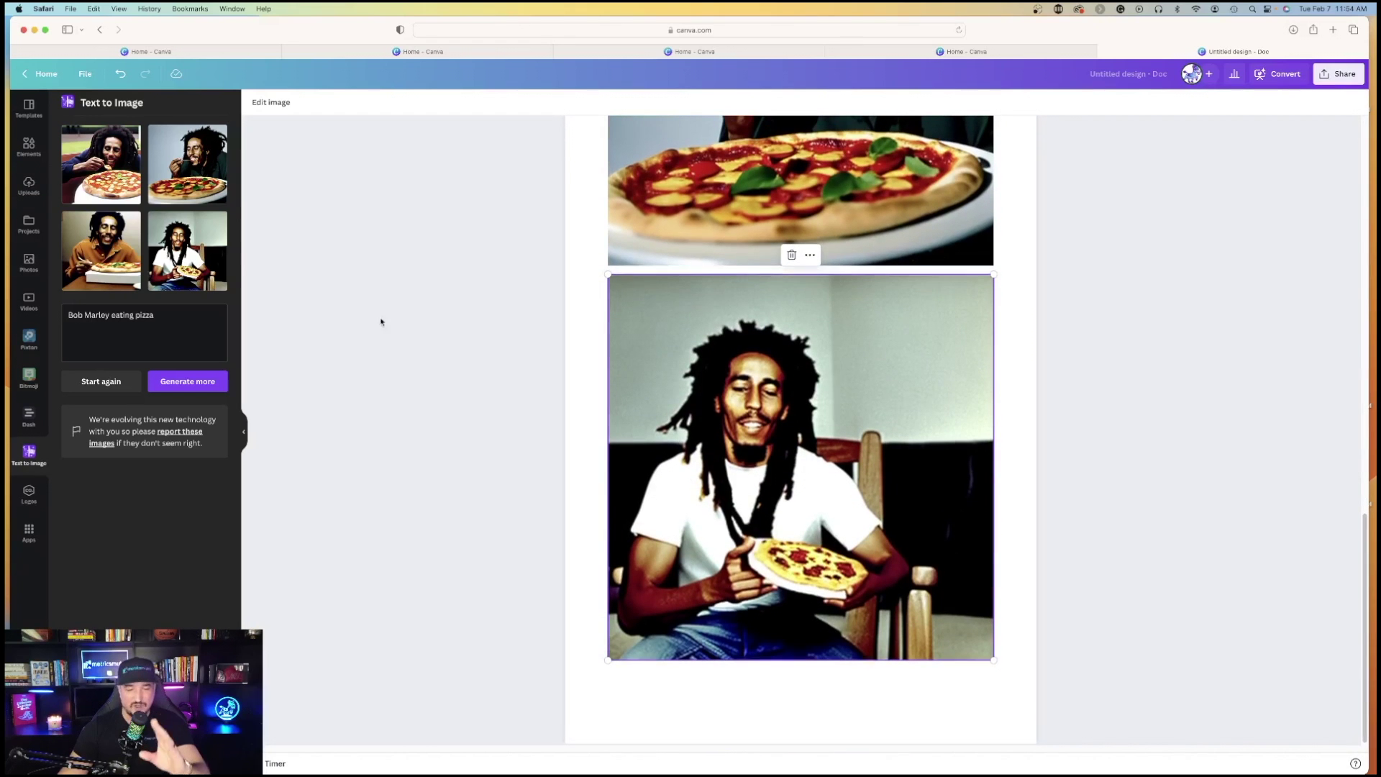
pyautogui.click(105, 314)
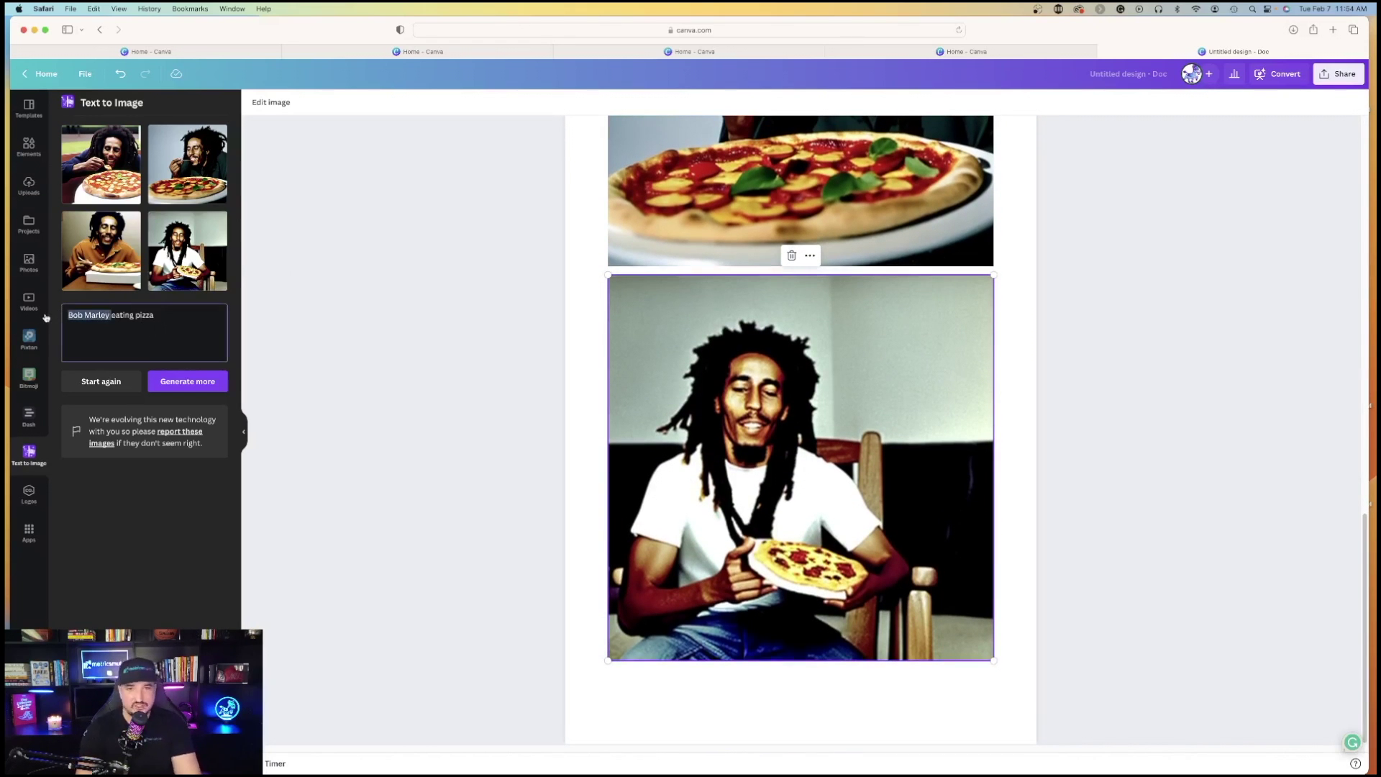
# - Change the prompt's celebrity to 'Drake', regenerate, and insert four new pizza images into the Doc
pyautogui.write('Drake')
pyautogui.press('Return')
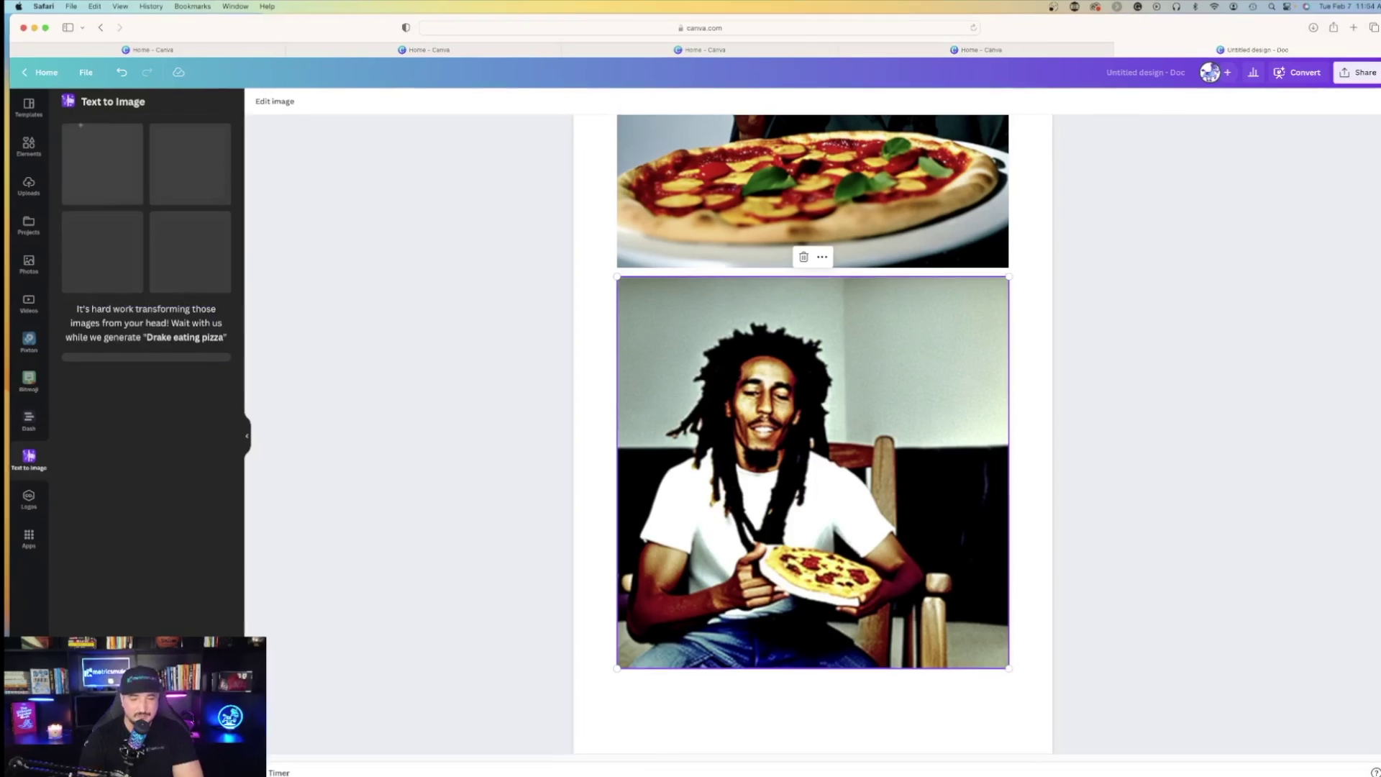
pyautogui.click(102, 164)
pyautogui.click(117, 250)
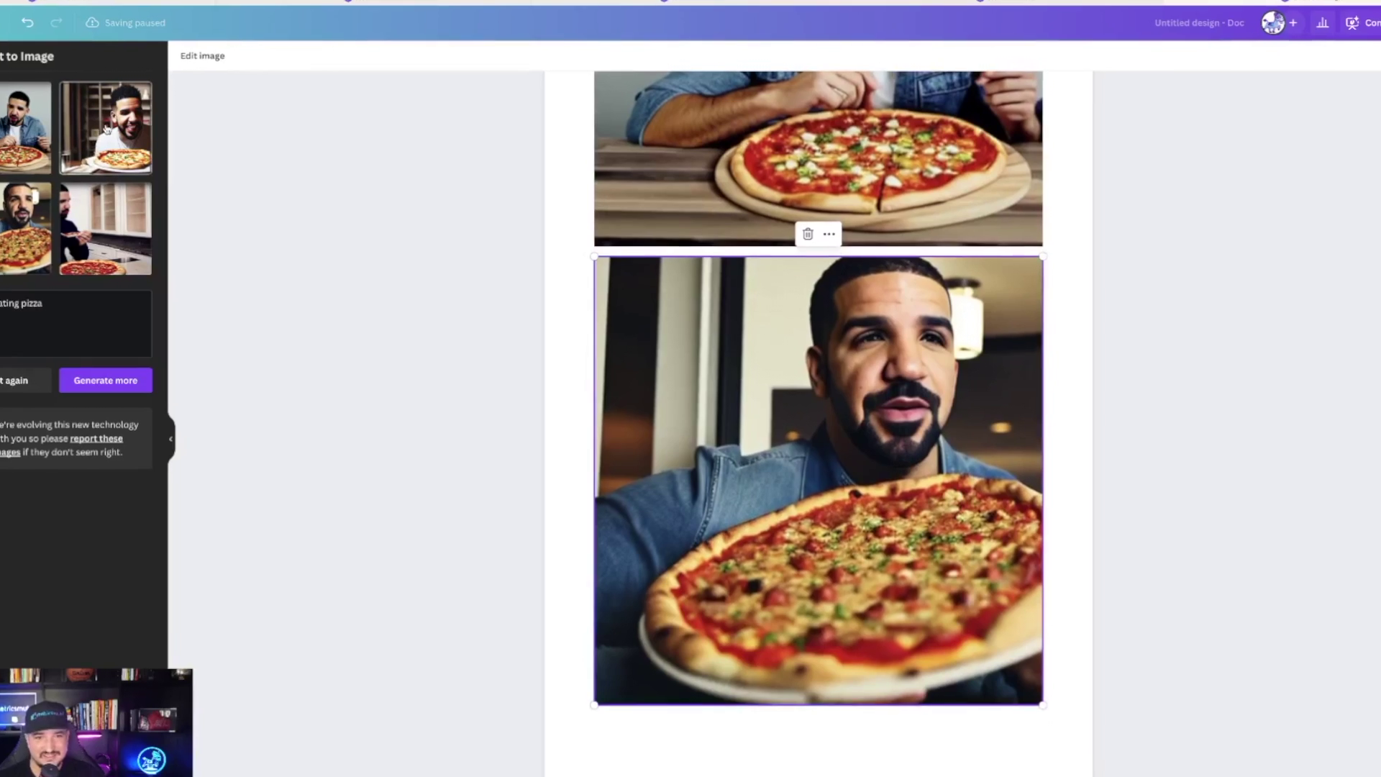
pyautogui.click(183, 163)
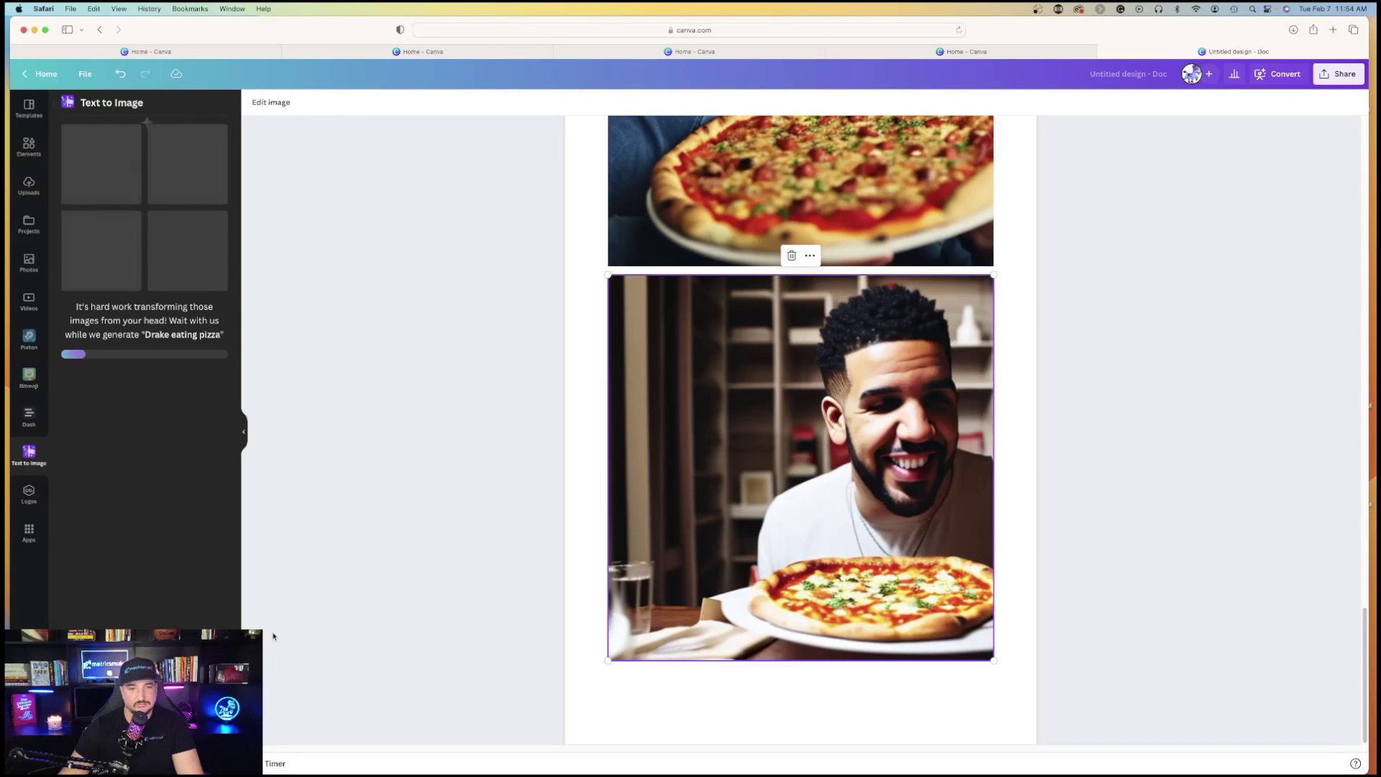
pyautogui.click(119, 156)
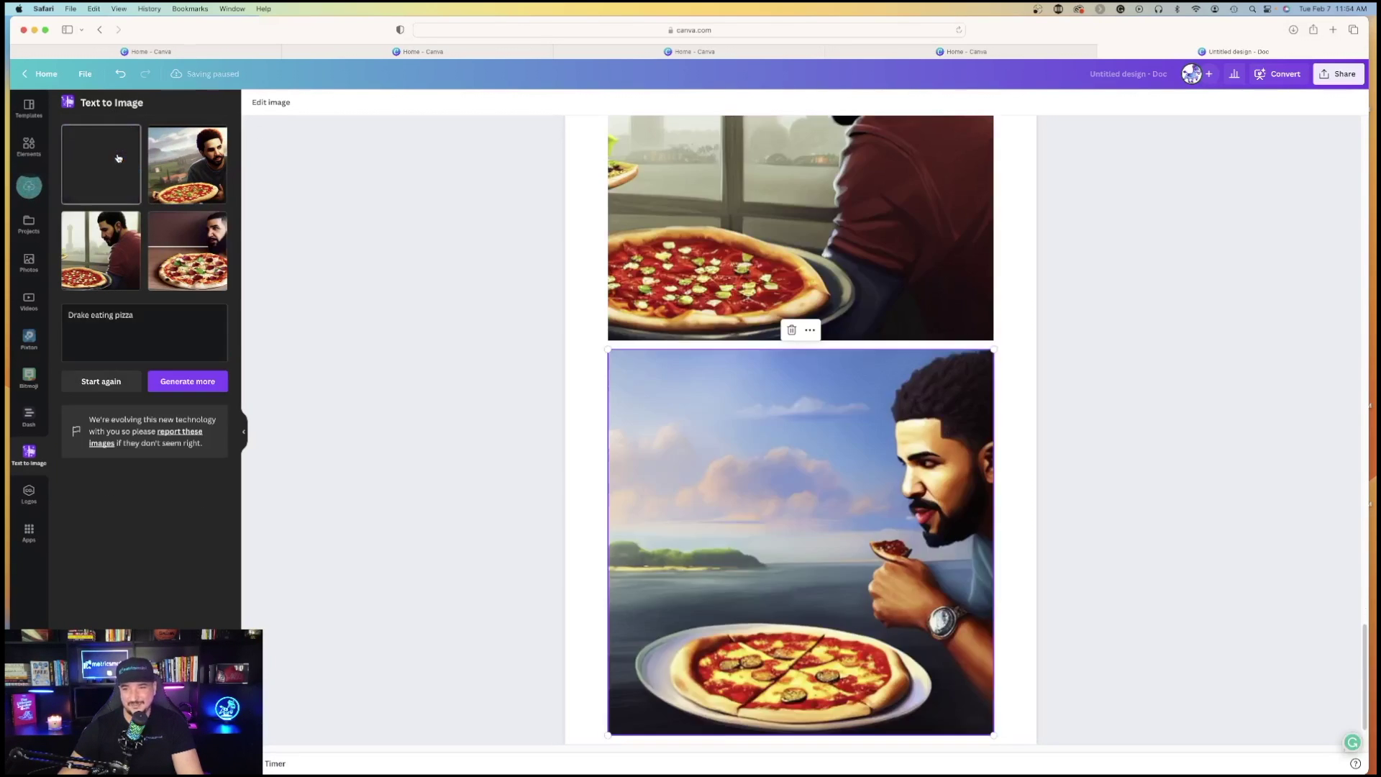
# - Clear the generator and generate images for 'A toucan in a tropical rain forest'
pyautogui.click(105, 383)
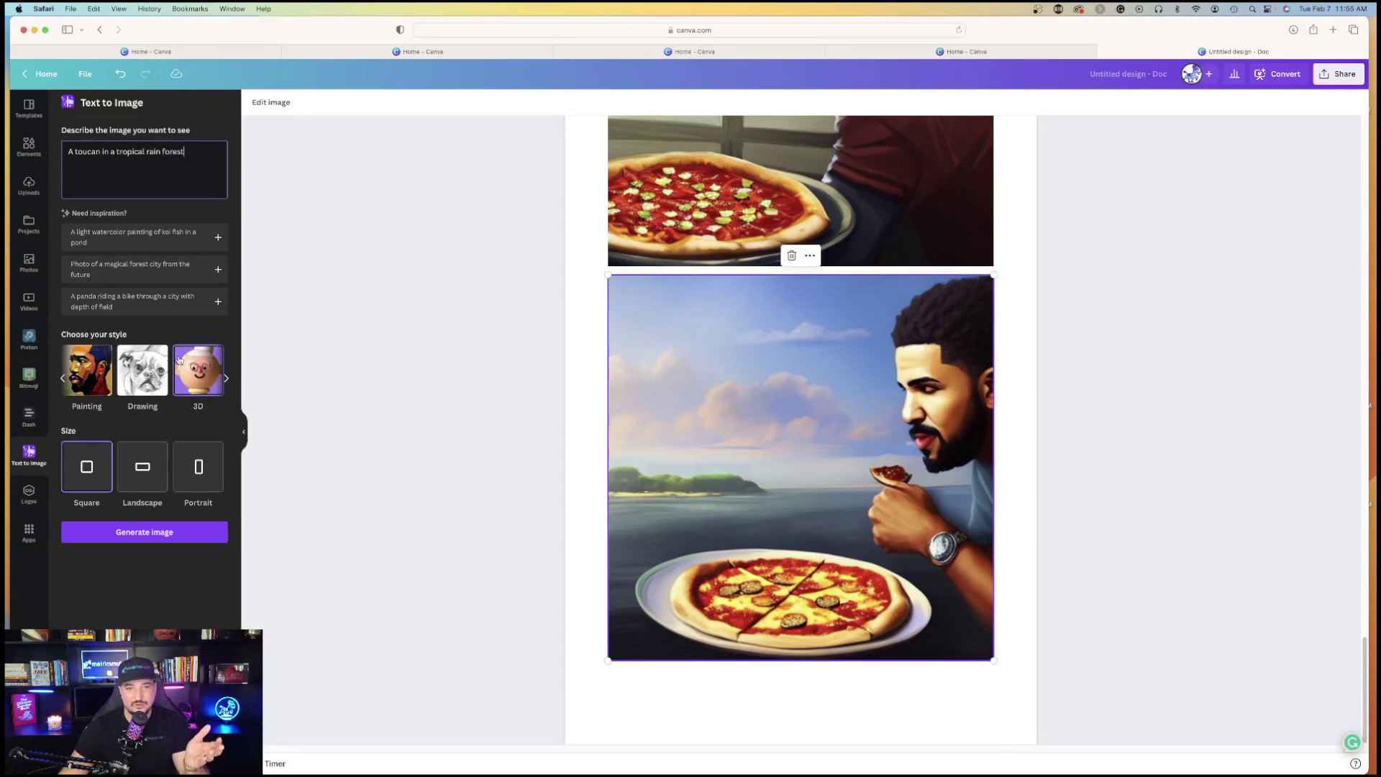
pyautogui.rightClick(181, 354)
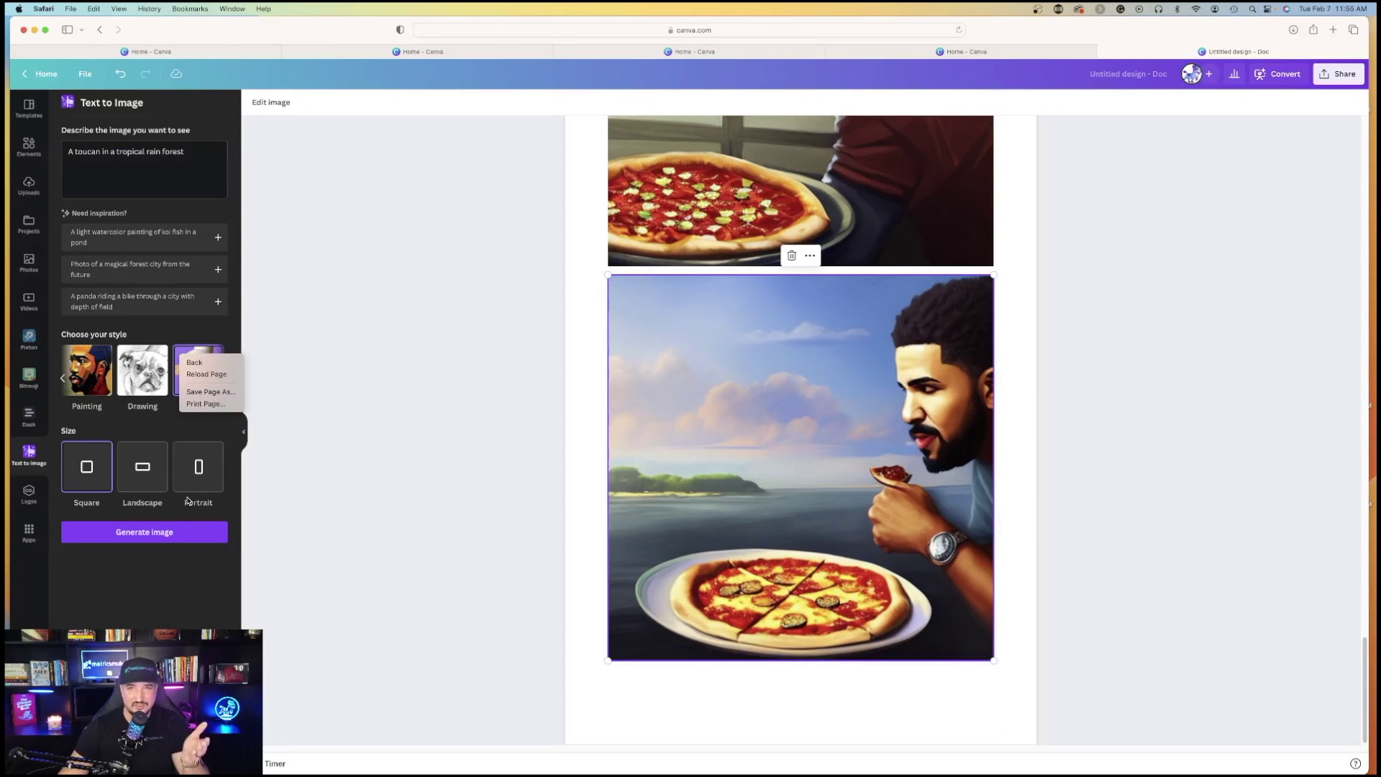
pyautogui.click(188, 526)
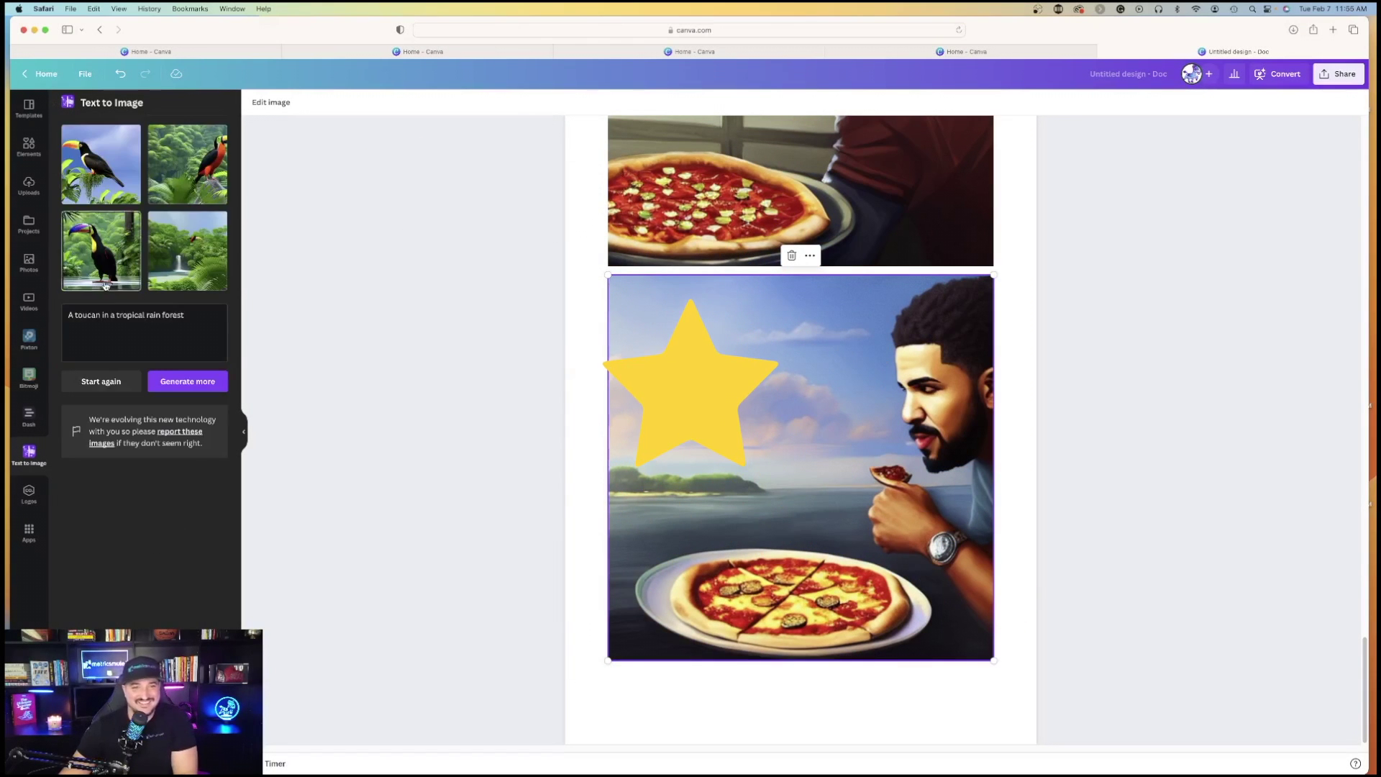
pyautogui.click(101, 381)
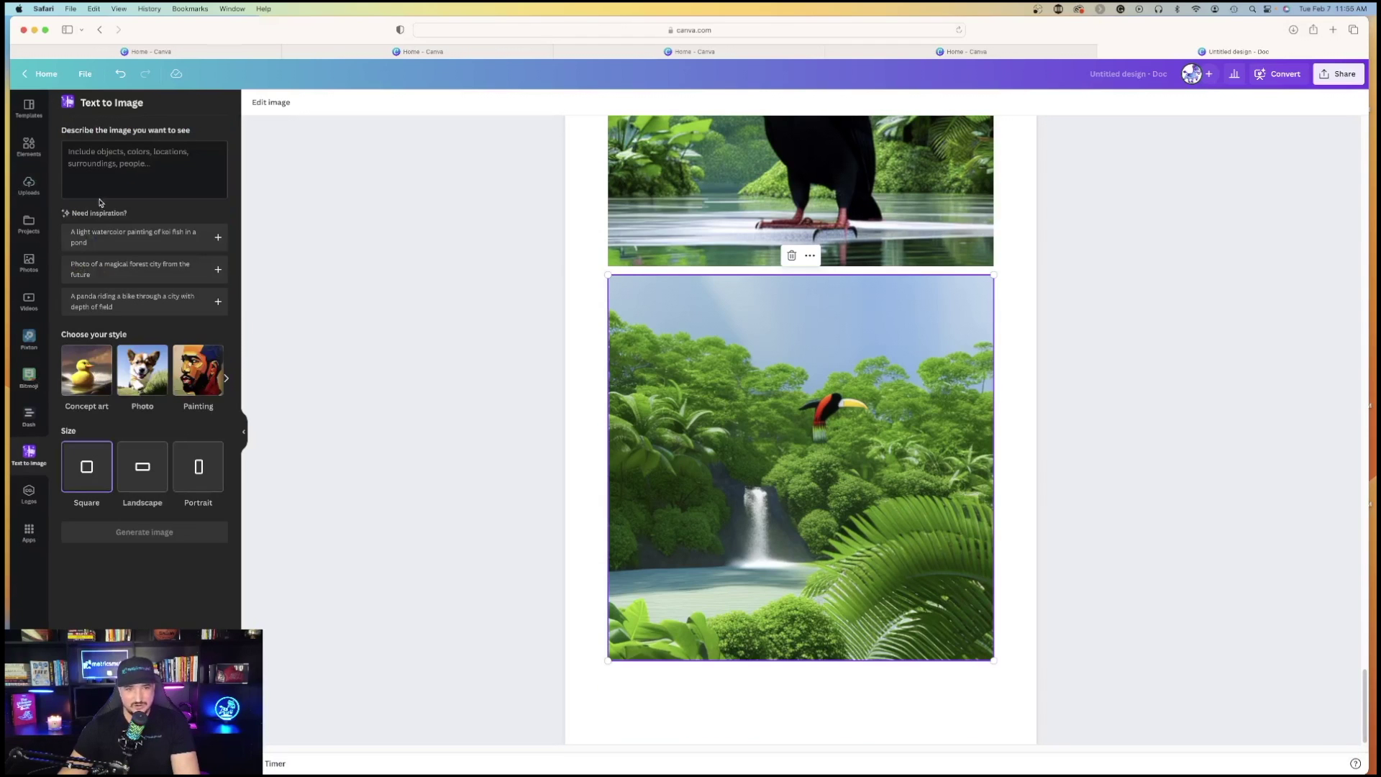
pyautogui.write('A toucan in a tropical rain forest')
pyautogui.press('Return')
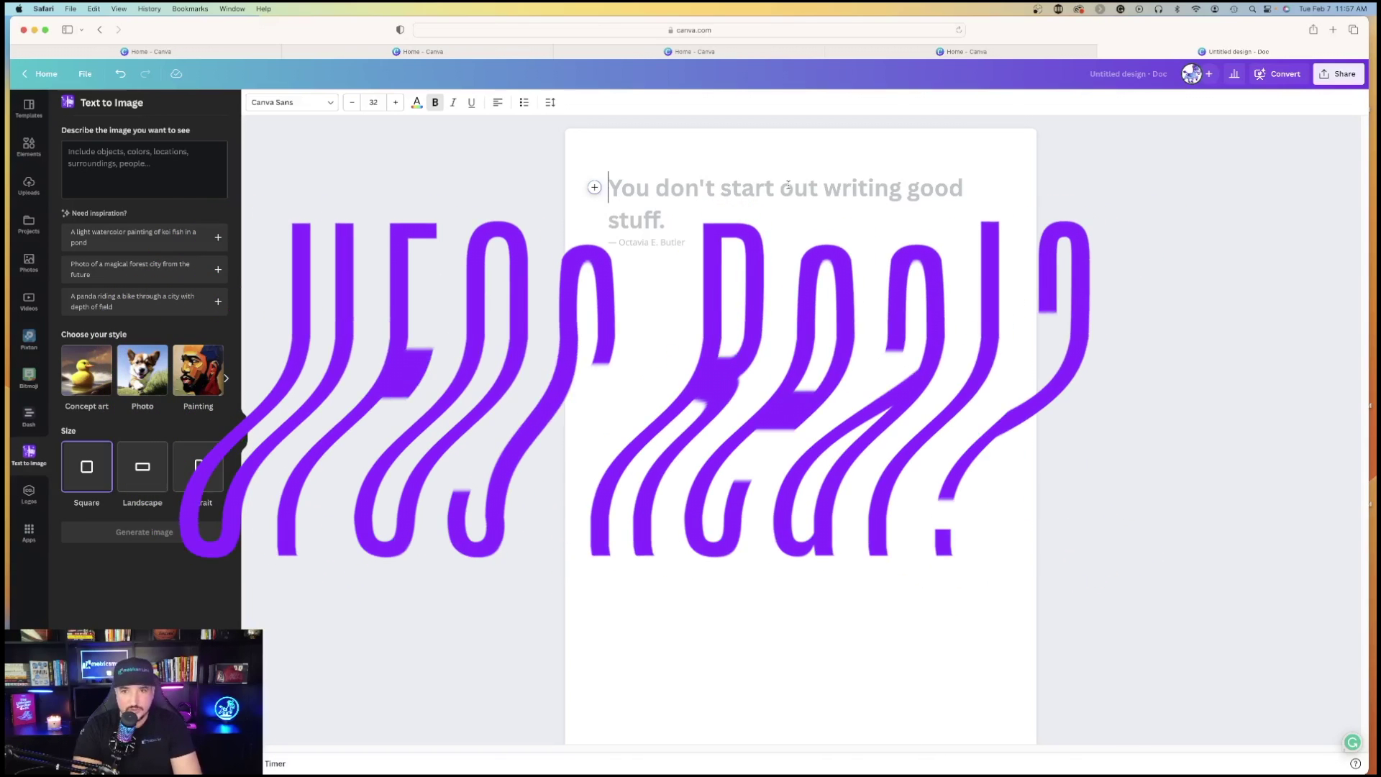
# - Type the heading 'Are UFOs real?' and add two empty lines beneath it
pyautogui.write('Are UFOs real?')
pyautogui.press('Return')
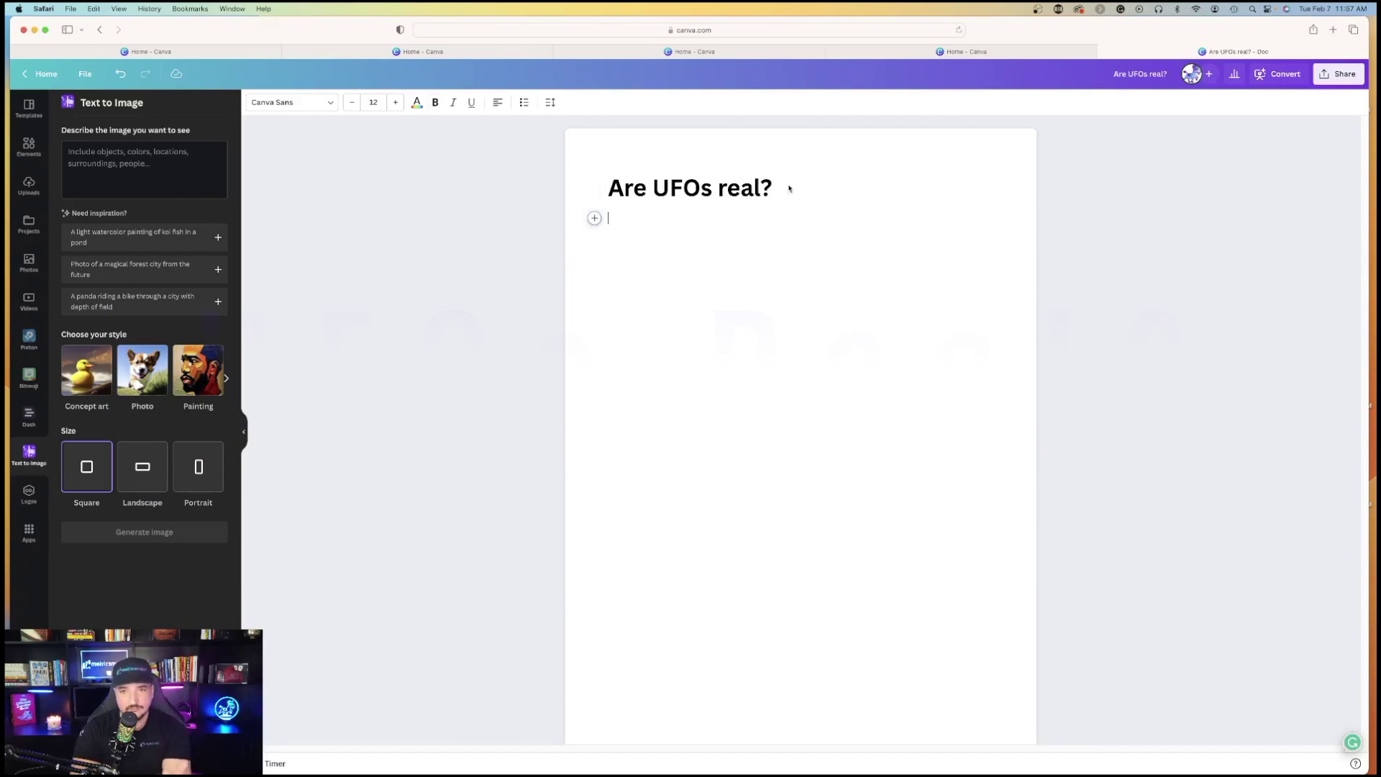
pyautogui.press('Return')
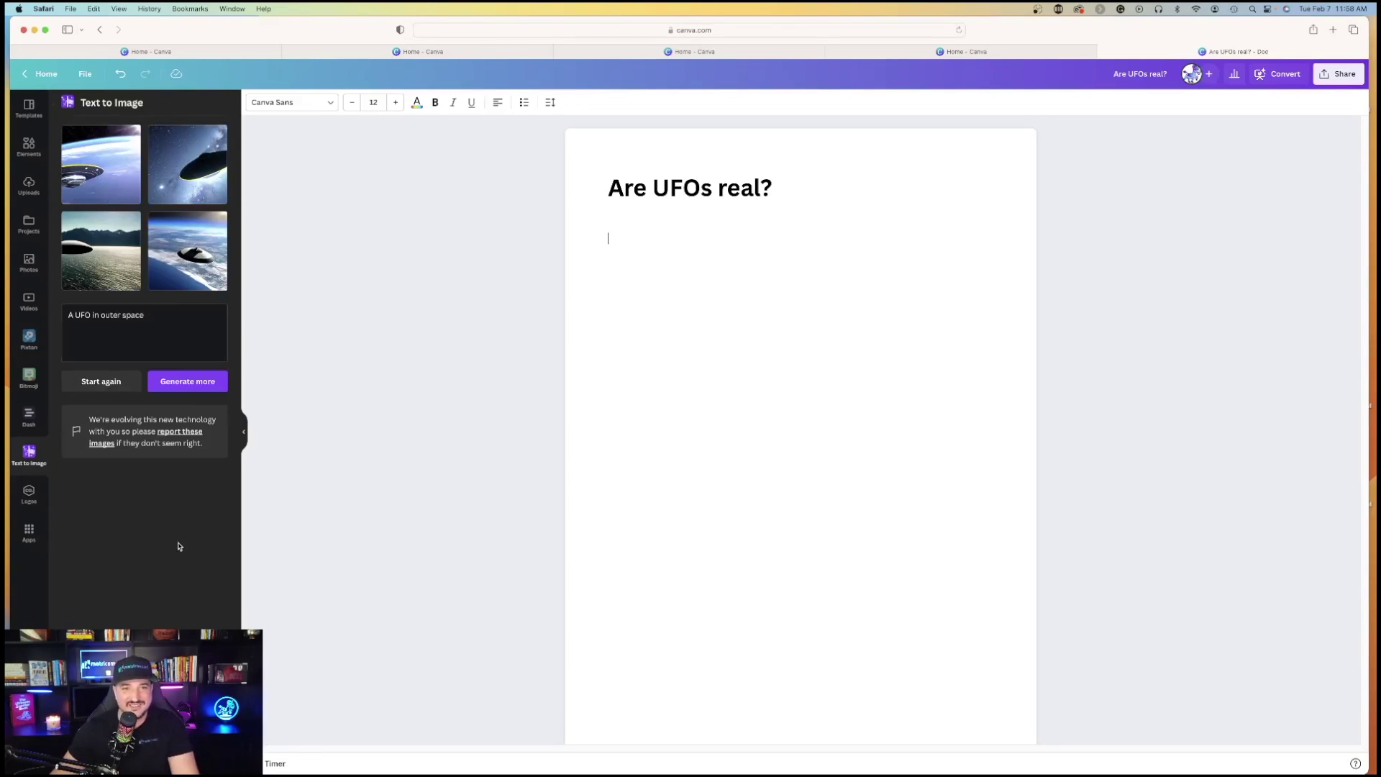
# - Insert the fourth UFO-over-Earth image below the heading and place the caret on the line below it
pyautogui.click(207, 266)
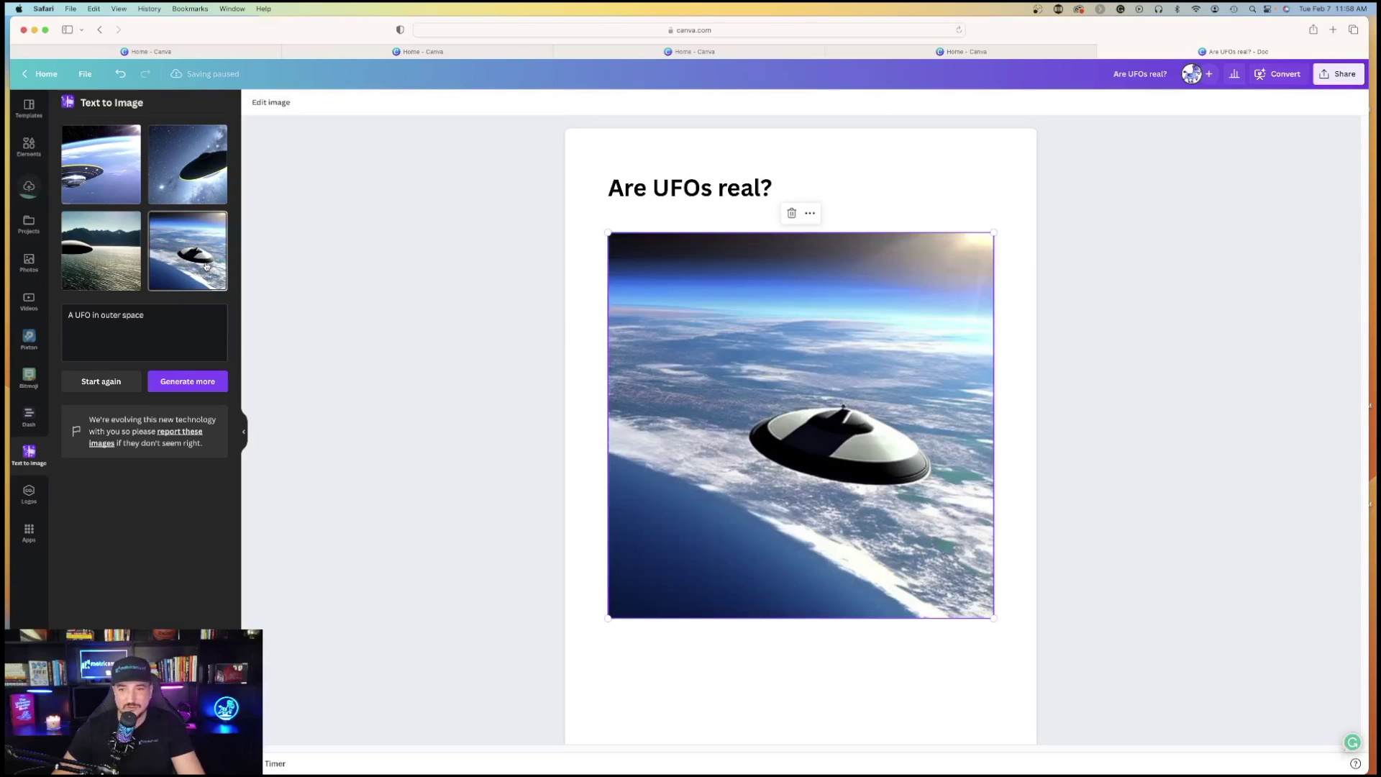
pyautogui.click(692, 674)
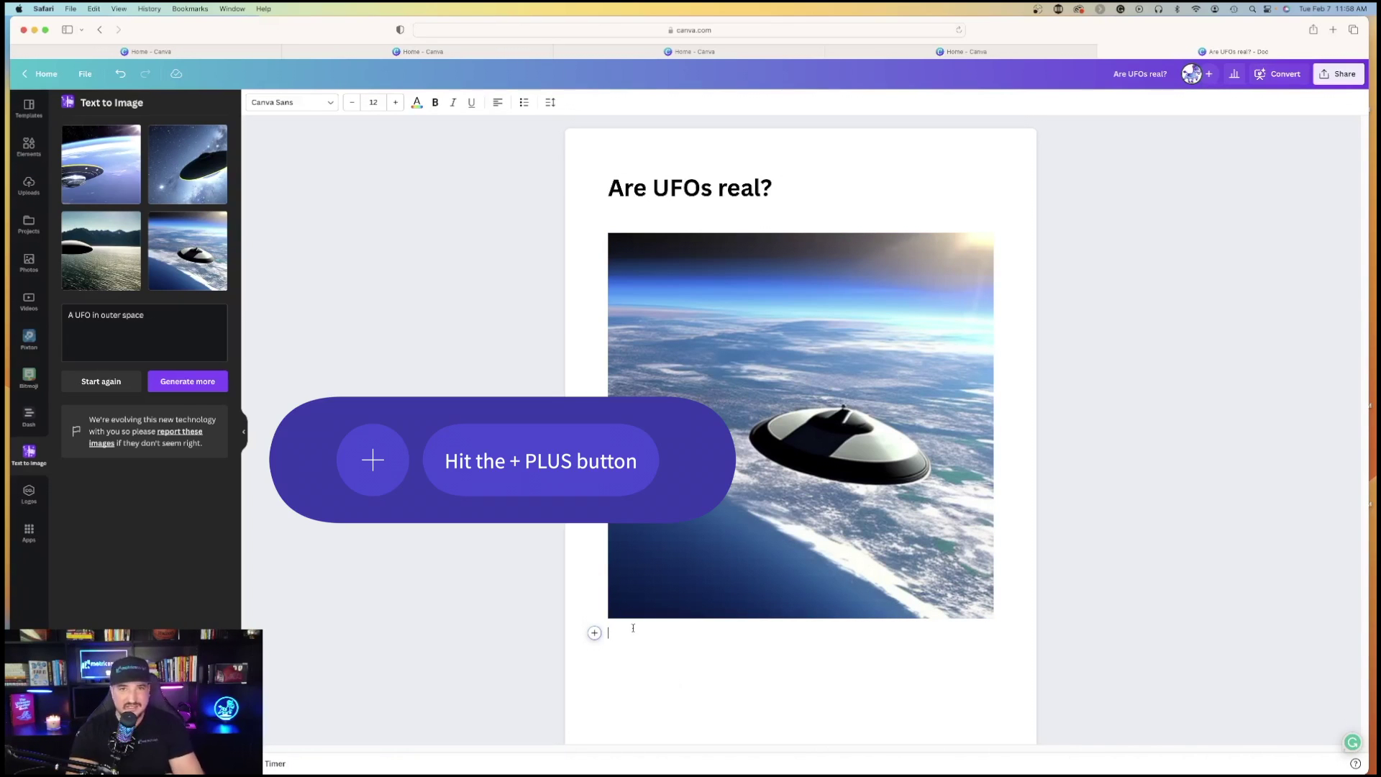
# - Paste the subheading 'UFOs are now also known as UAPs' below the image and start a new line
pyautogui.rightClick(817, 631)
pyautogui.click(874, 556)
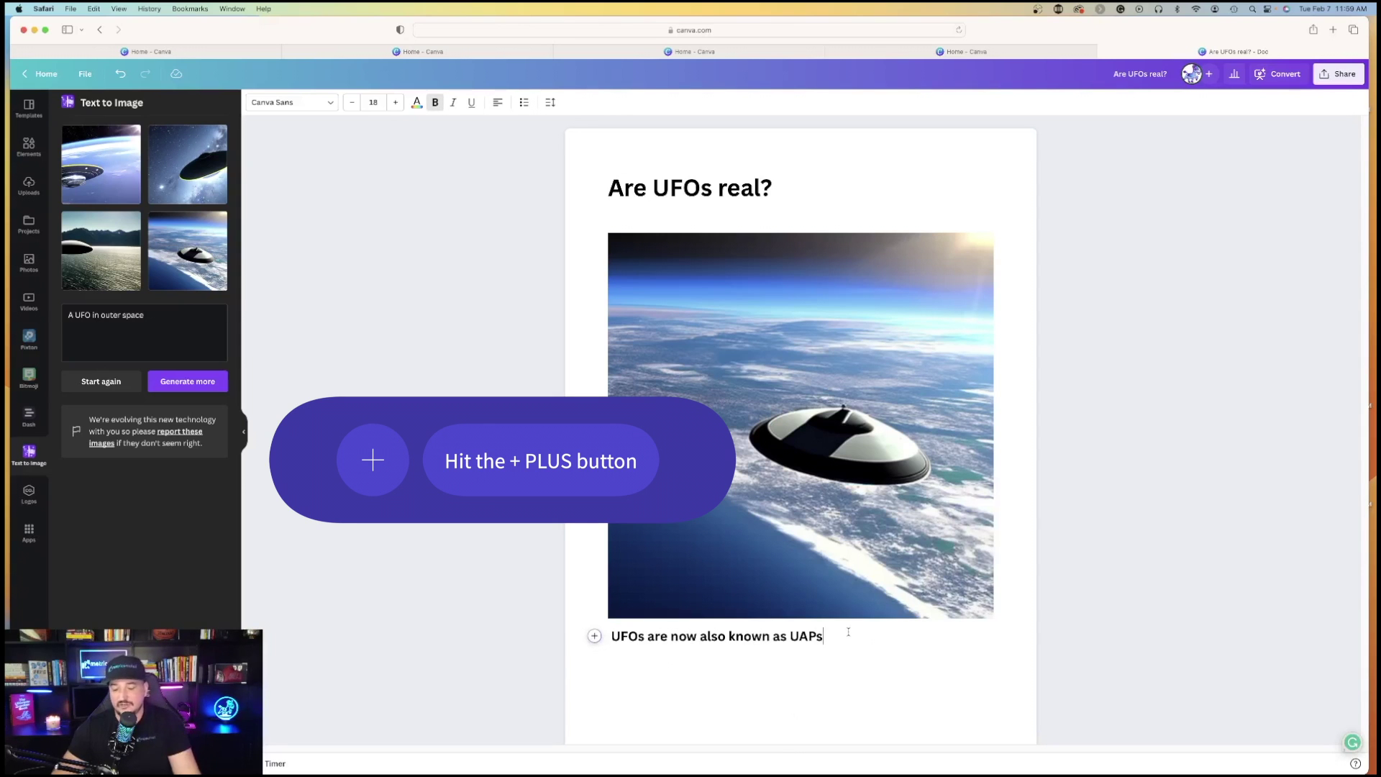
pyautogui.press('Return')
pyautogui.click(595, 681)
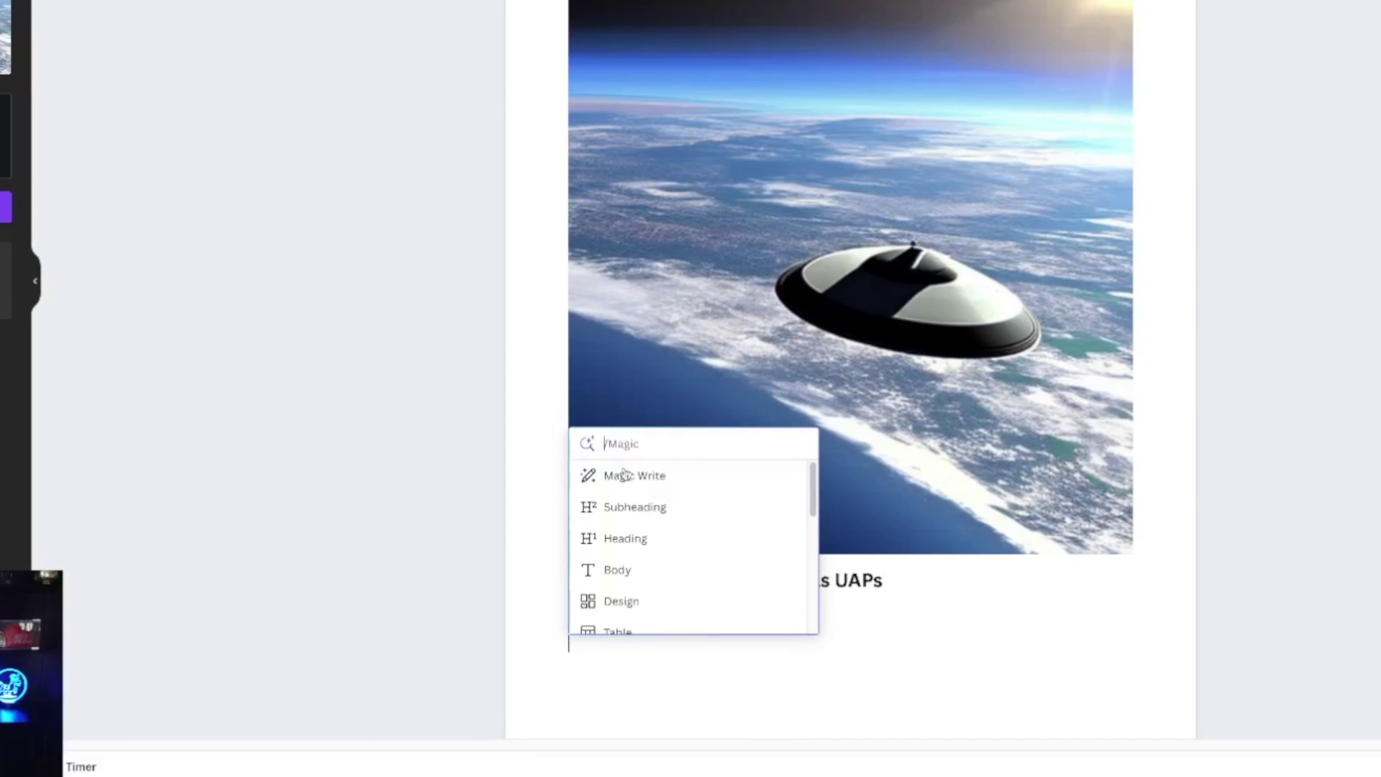
pyautogui.click(651, 565)
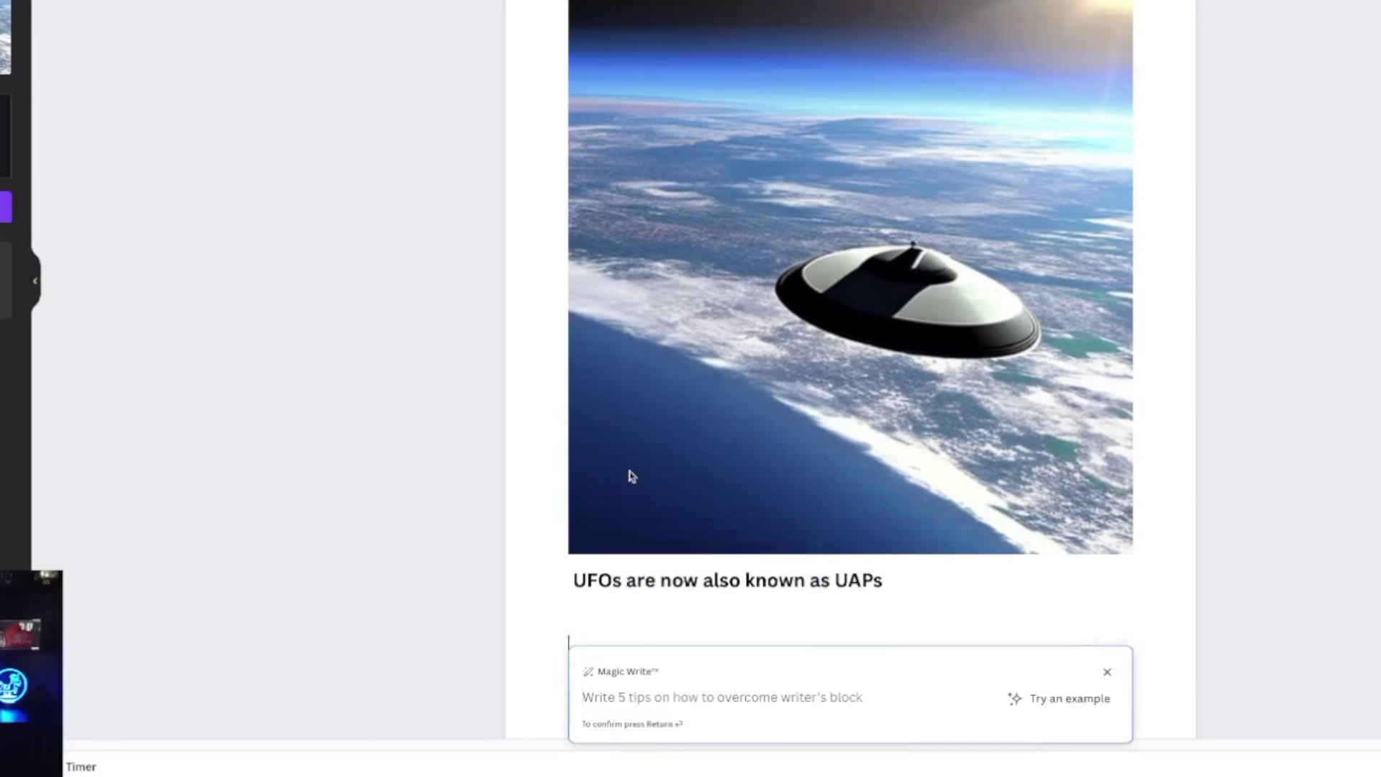
pyautogui.press('BackSpace')
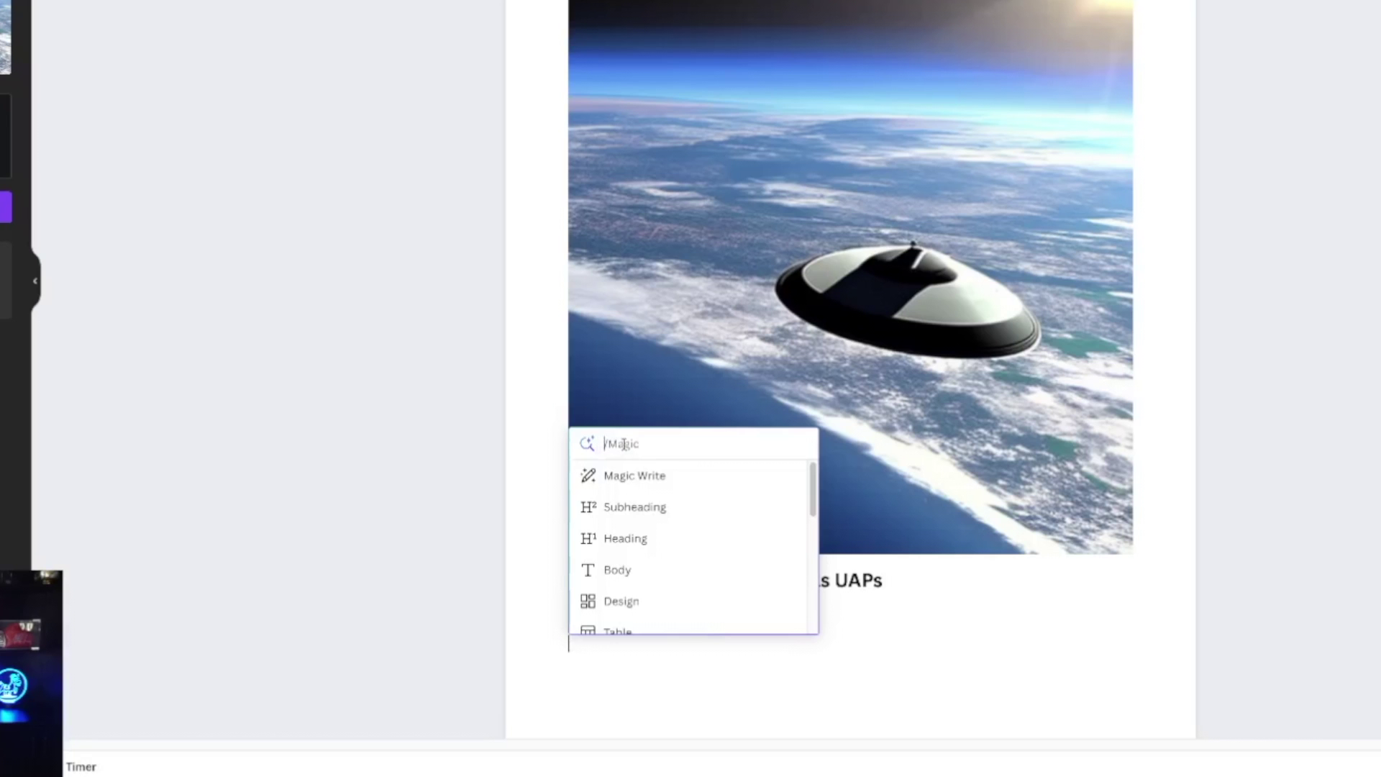
# - Search 'A UFO in outer space' under Graphics and insert the dark UFO graphic
pyautogui.write('A UFO in outer space')
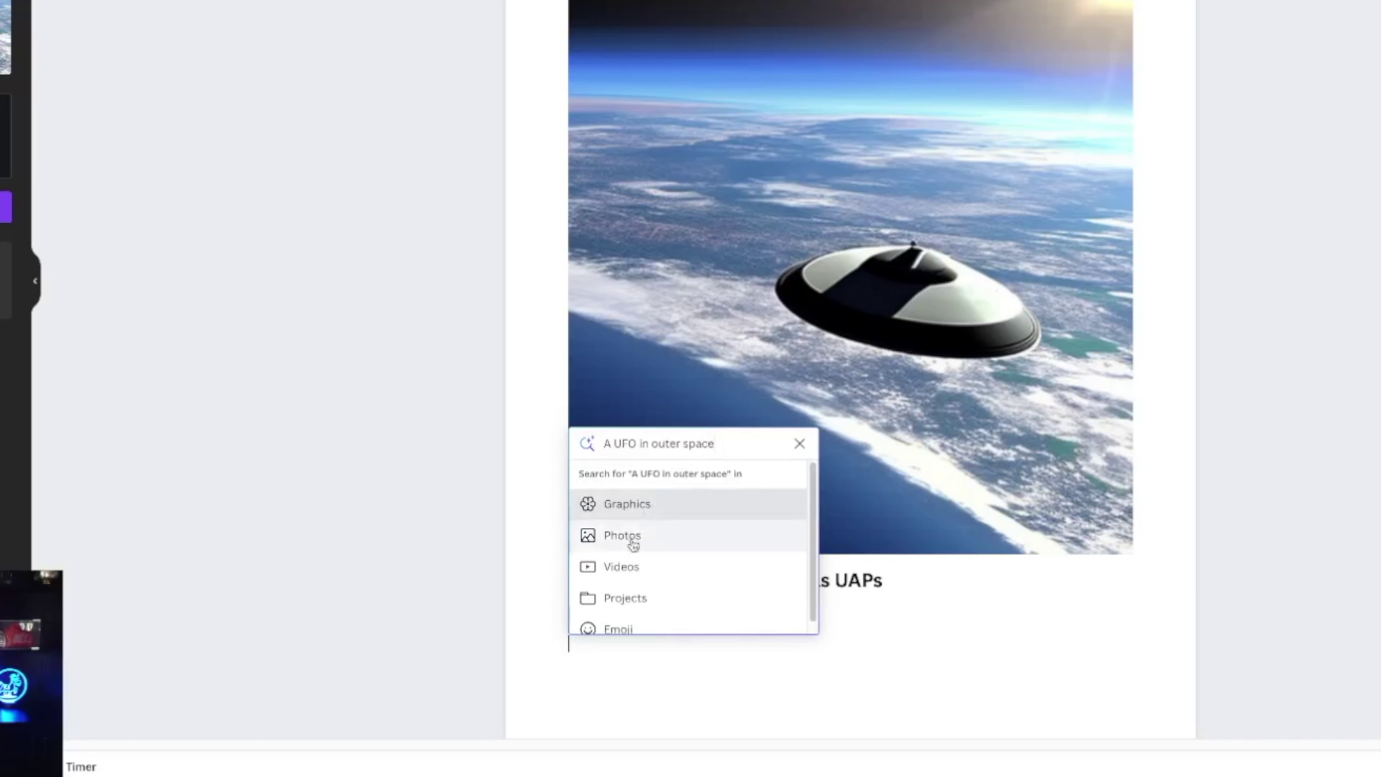
pyautogui.click(656, 514)
pyautogui.scroll(-1, 704, 464)
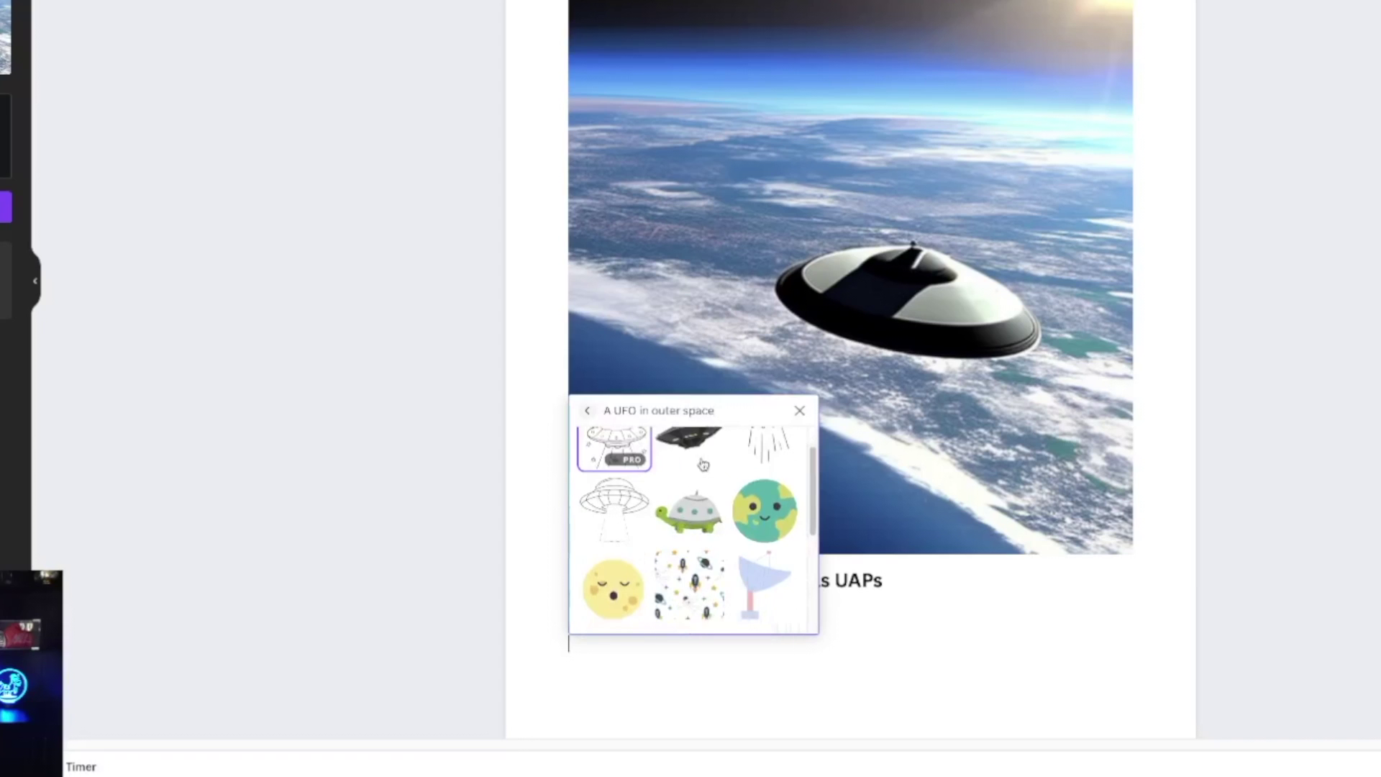
pyautogui.click(701, 460)
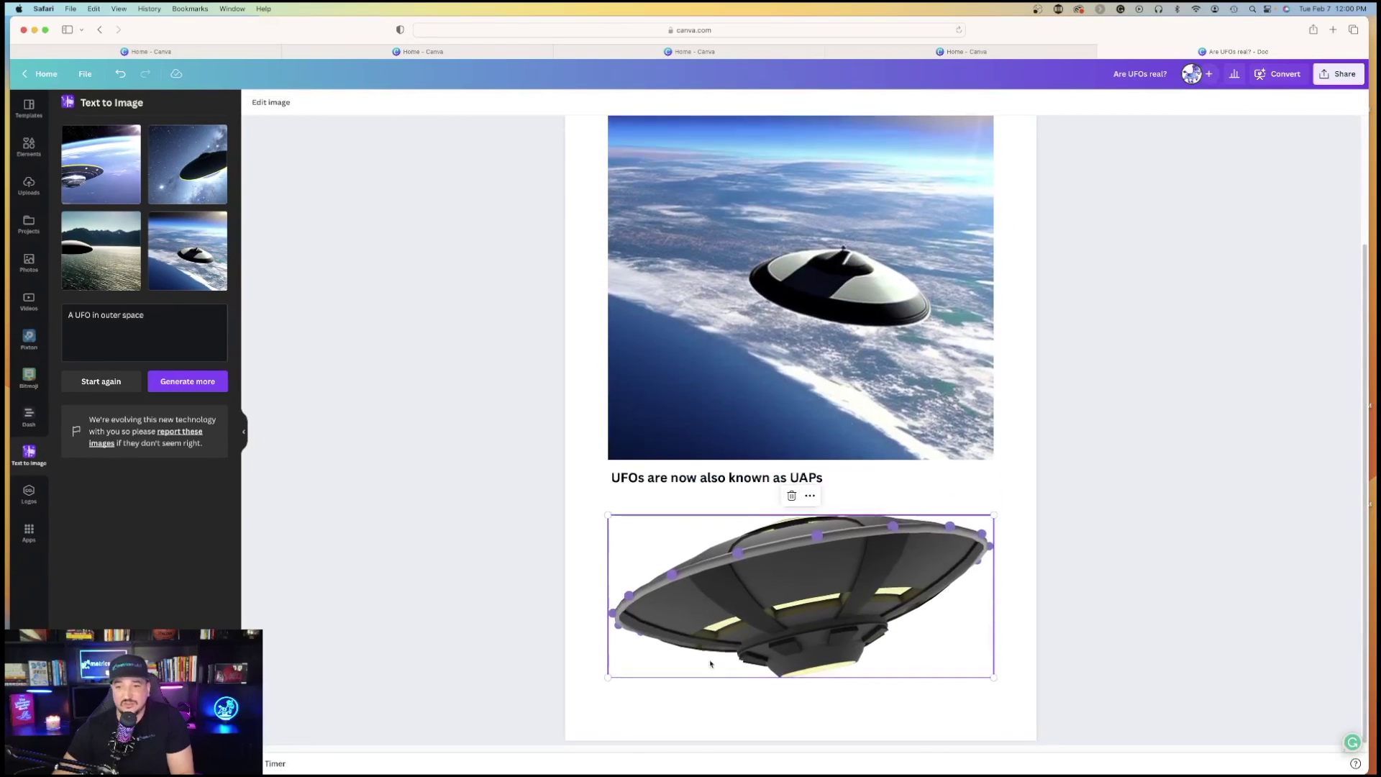
pyautogui.scroll(1, 687, 431)
# - Insert a UFO video from the 'A UFO in outer space' video results below the graphic
pyautogui.click(594, 696)
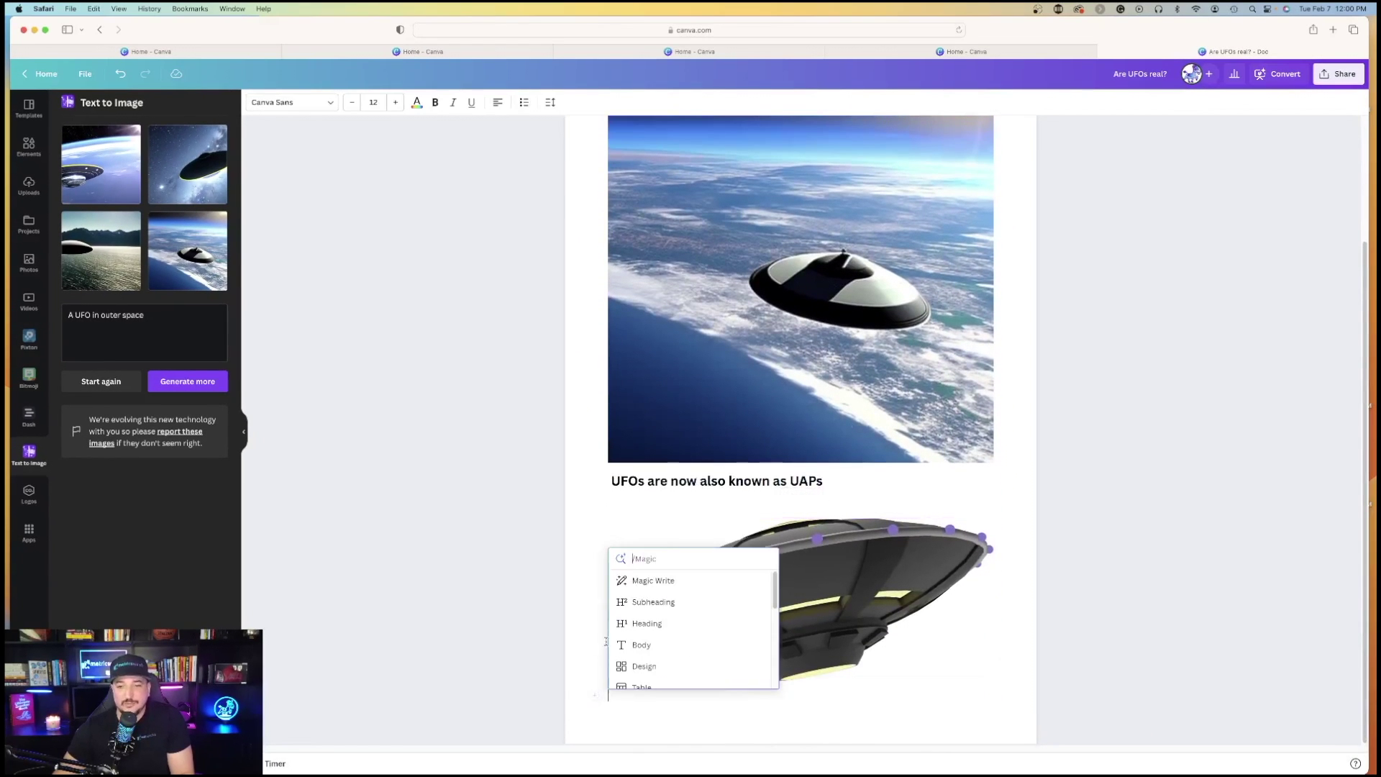
pyautogui.write('A UFO in outer space')
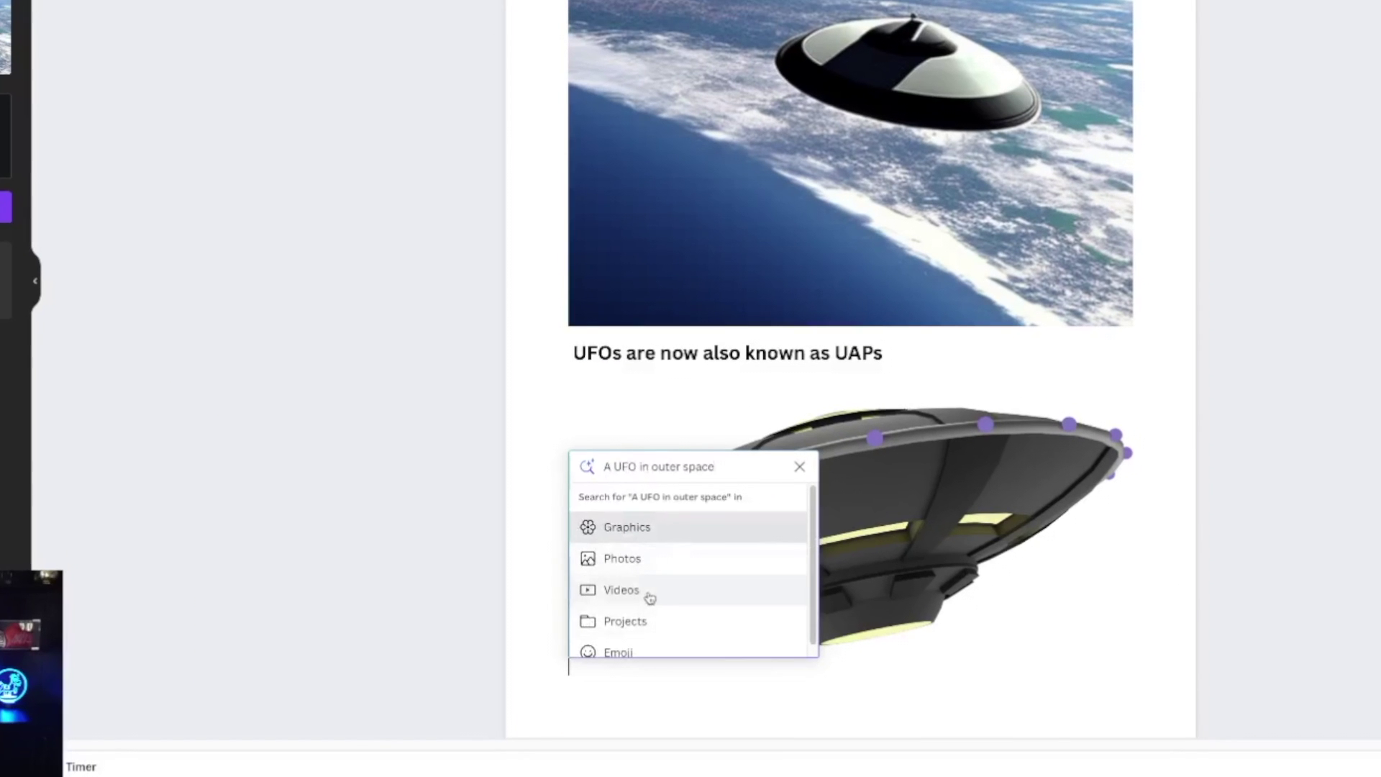
pyautogui.click(657, 643)
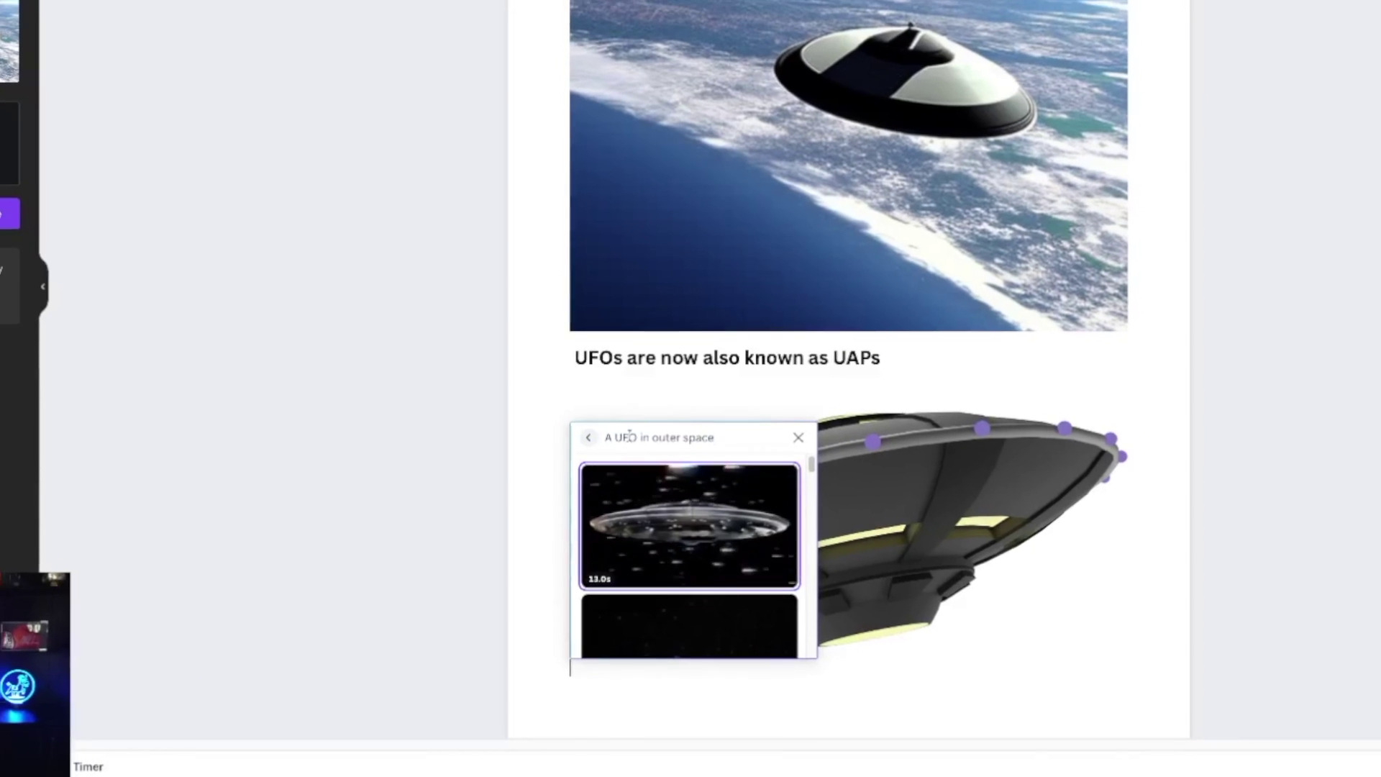
pyautogui.click(689, 524)
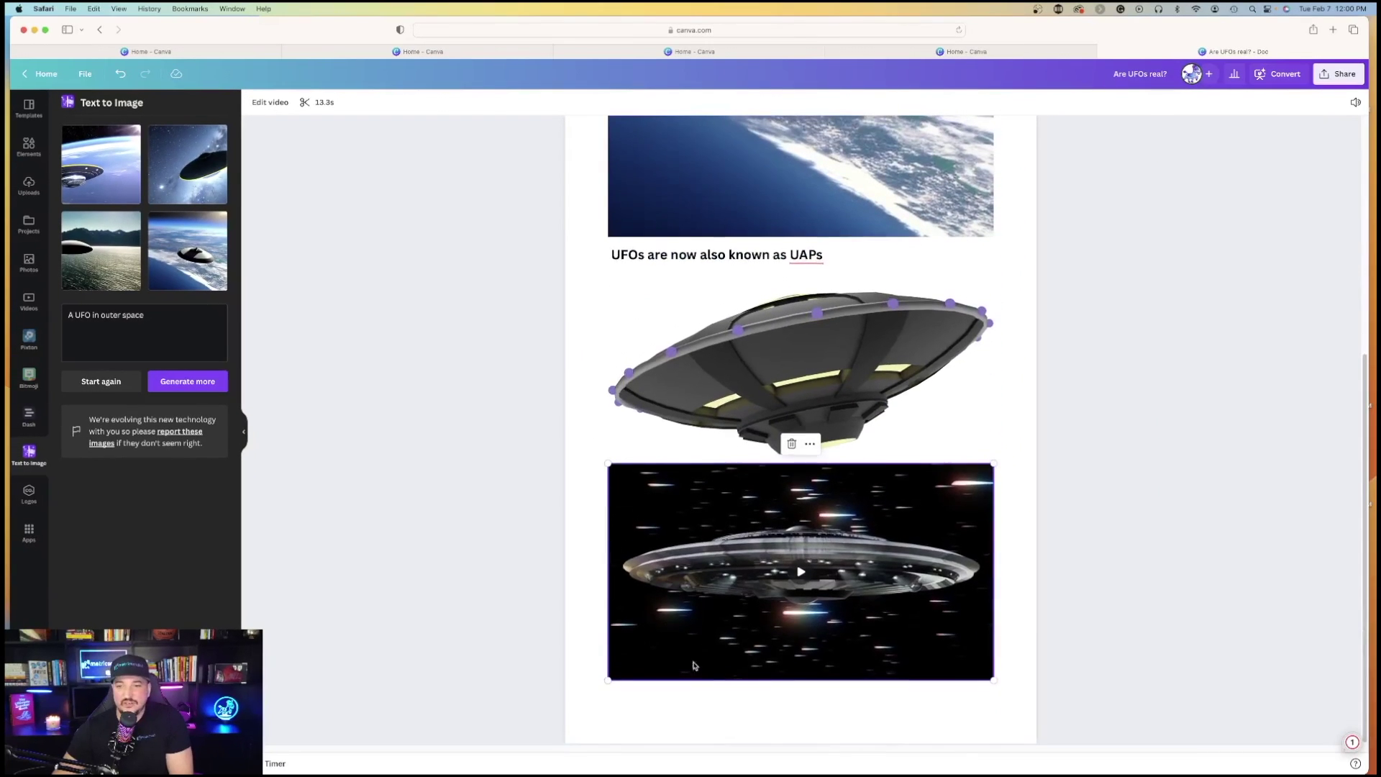
pyautogui.click(694, 695)
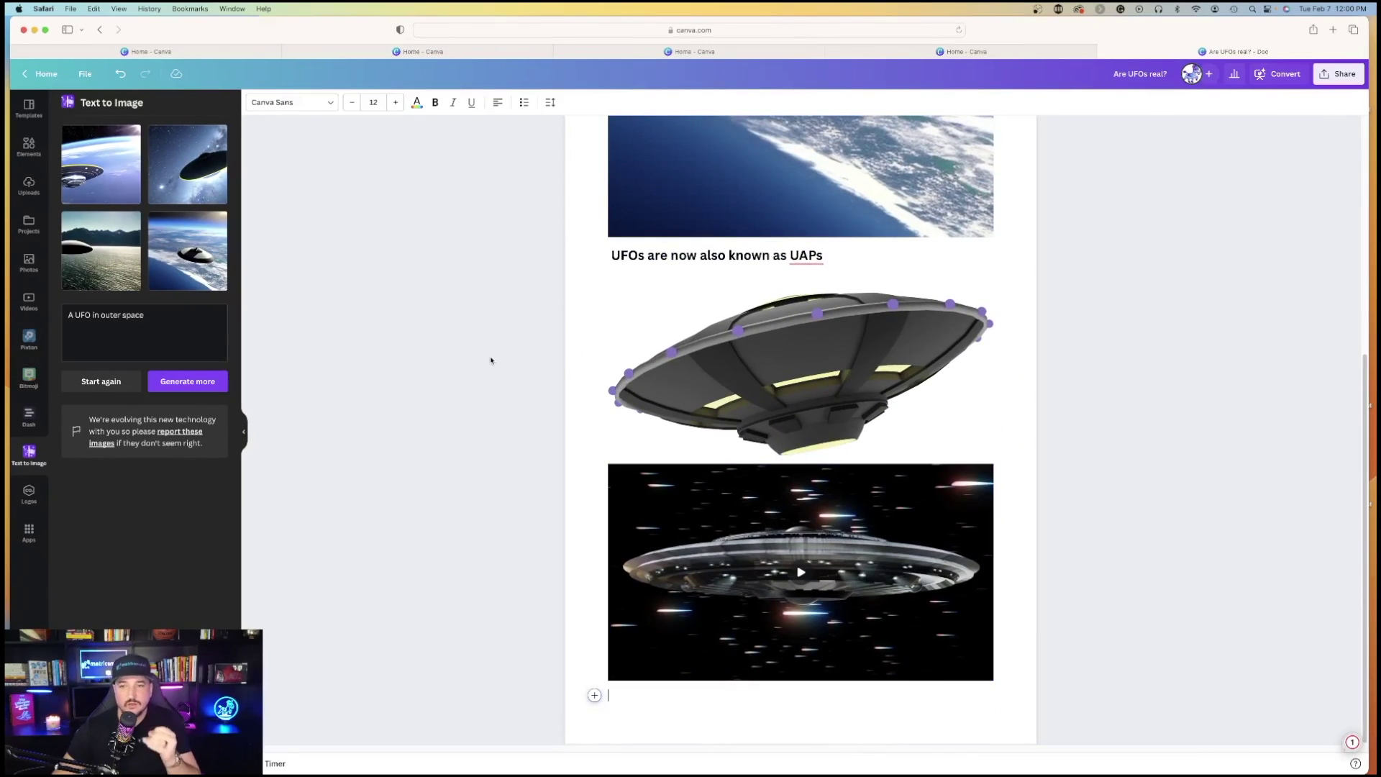
pyautogui.click(594, 696)
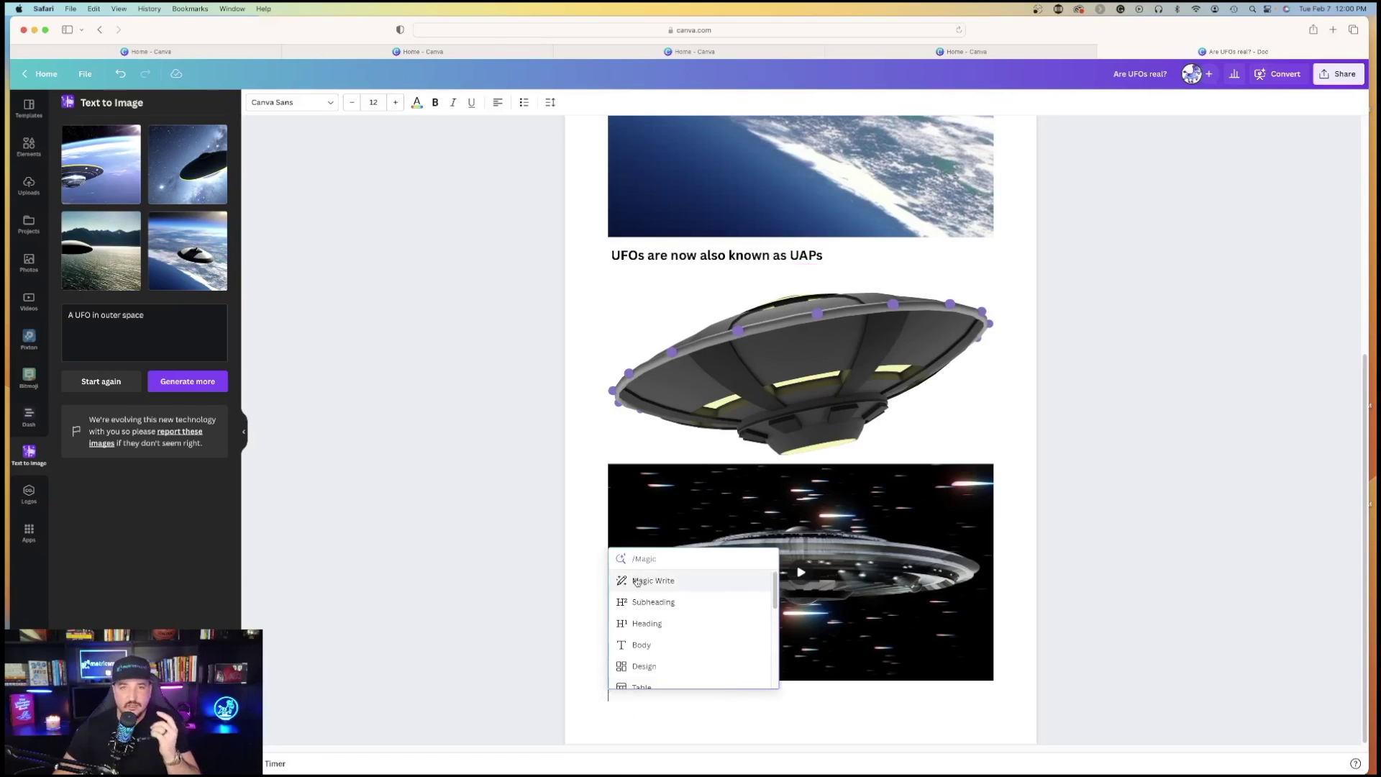
# - Use Magic Write below the video to generate an article from 'Write me an article about UFOs'
pyautogui.click(635, 581)
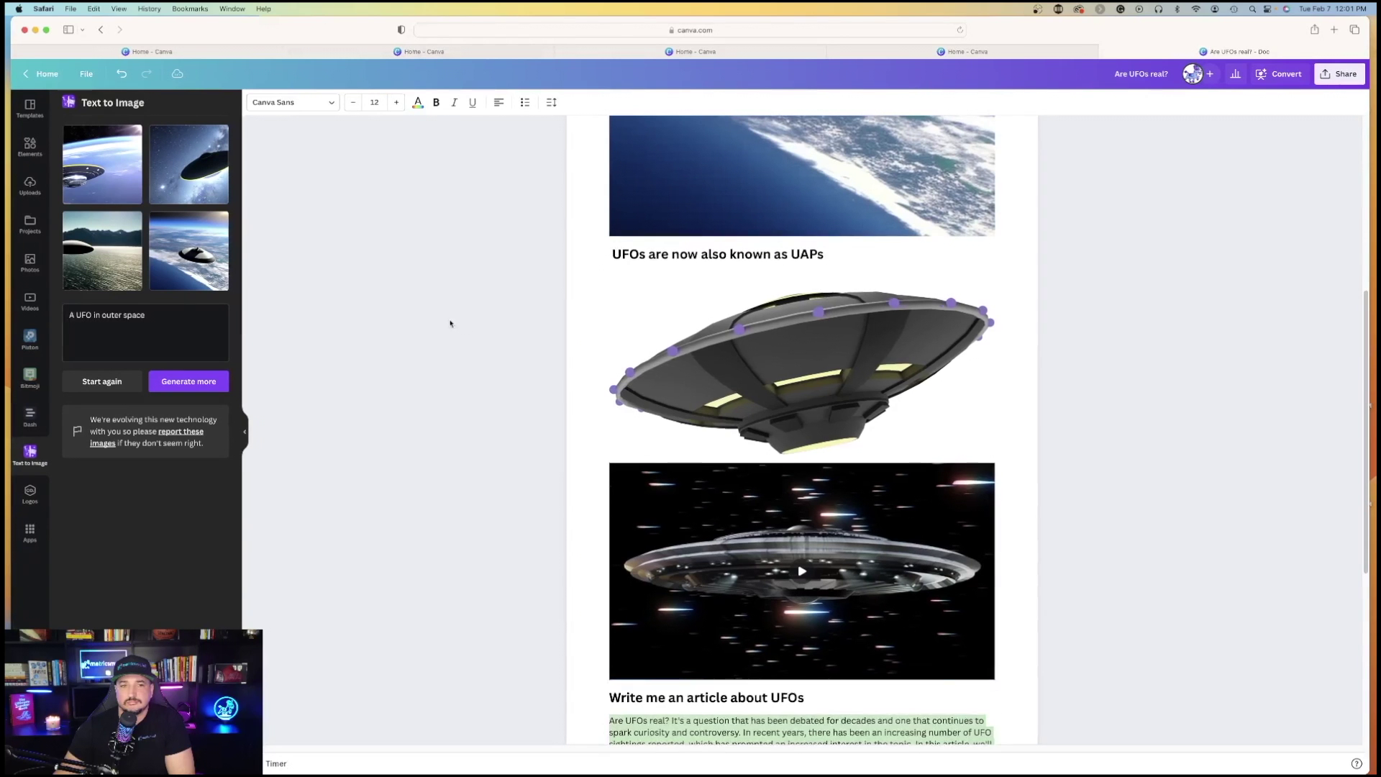
pyautogui.scroll(-5, 449, 322)
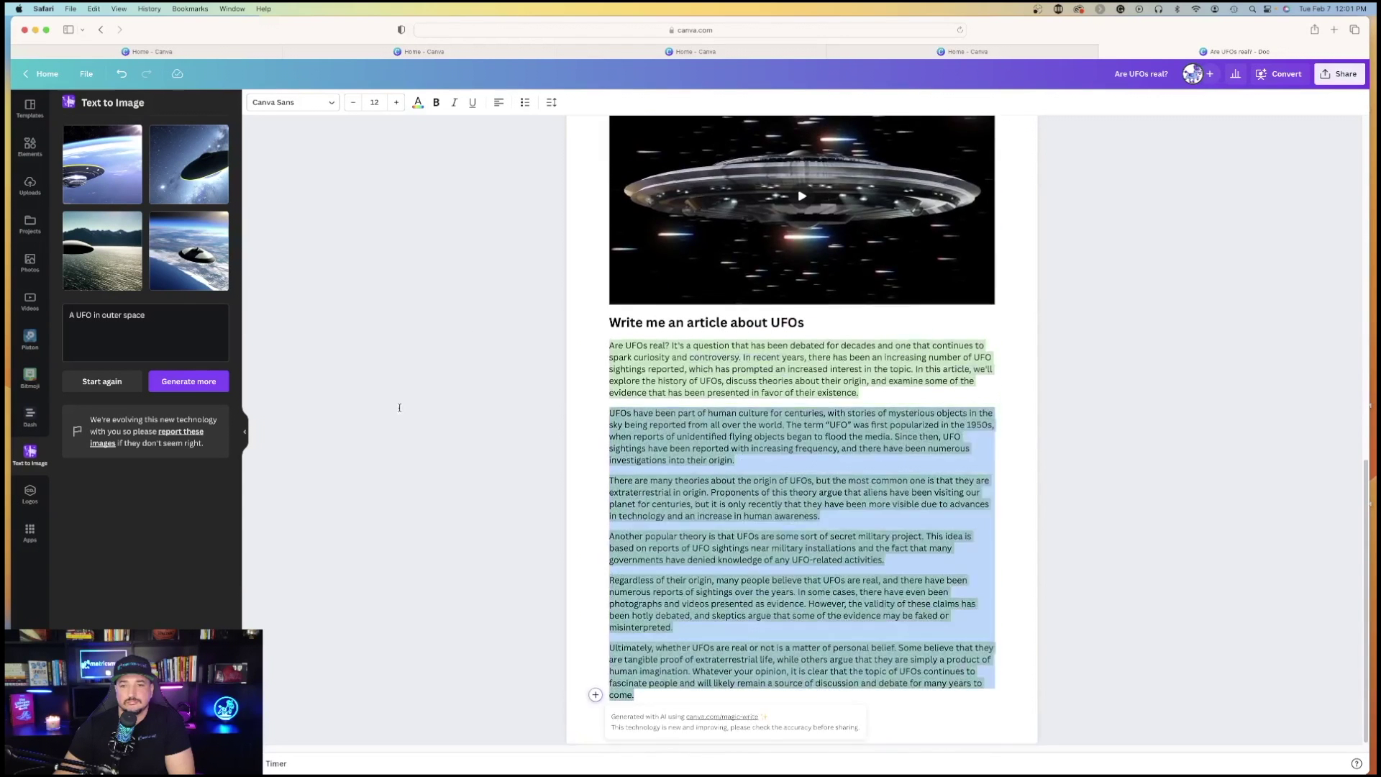